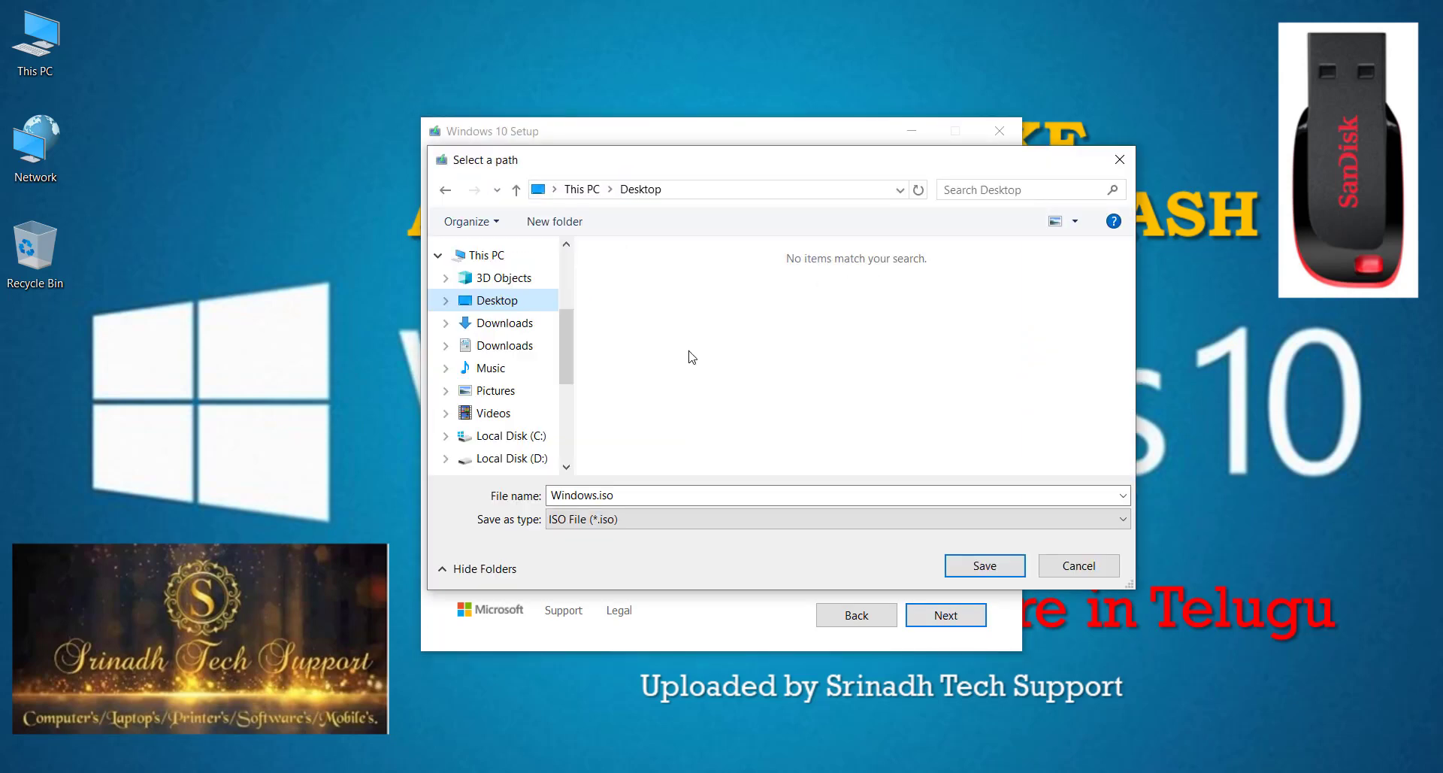
Save the Windows 10 image to the Desktop under the file name Windows.iso.
left_click(998, 561)
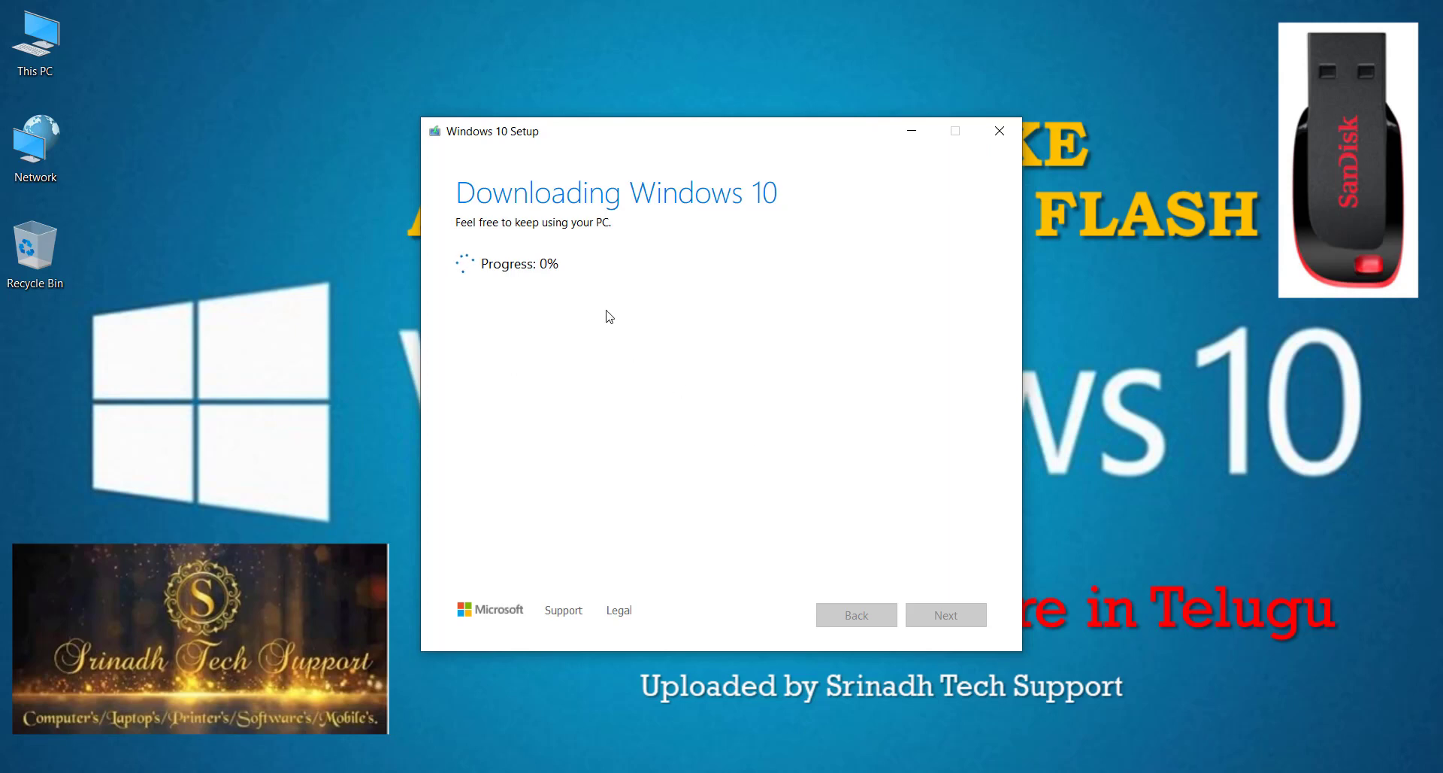
Bring back the Downloads folder and select the existing Windows 10.iso.
mouse_move(113, 770)
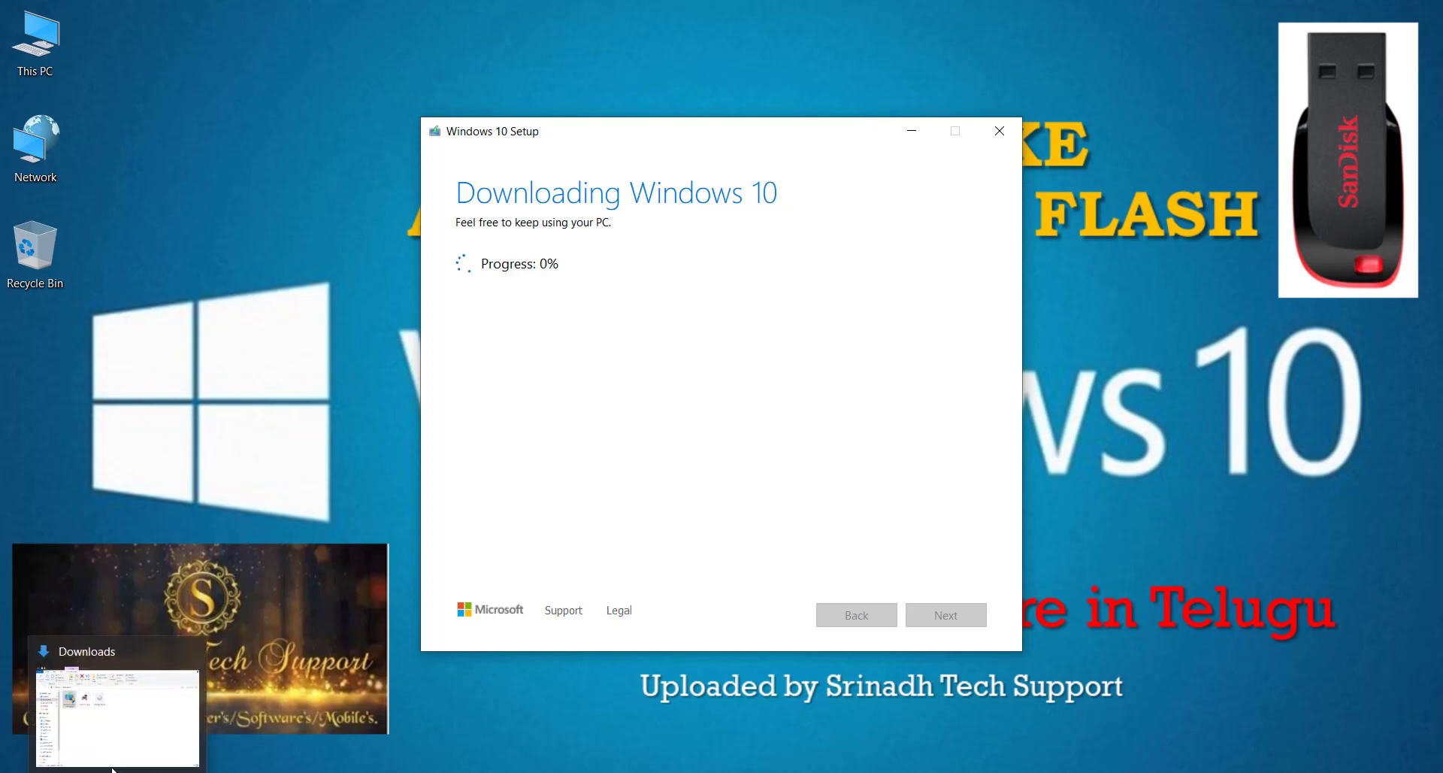
left_click(117, 718)
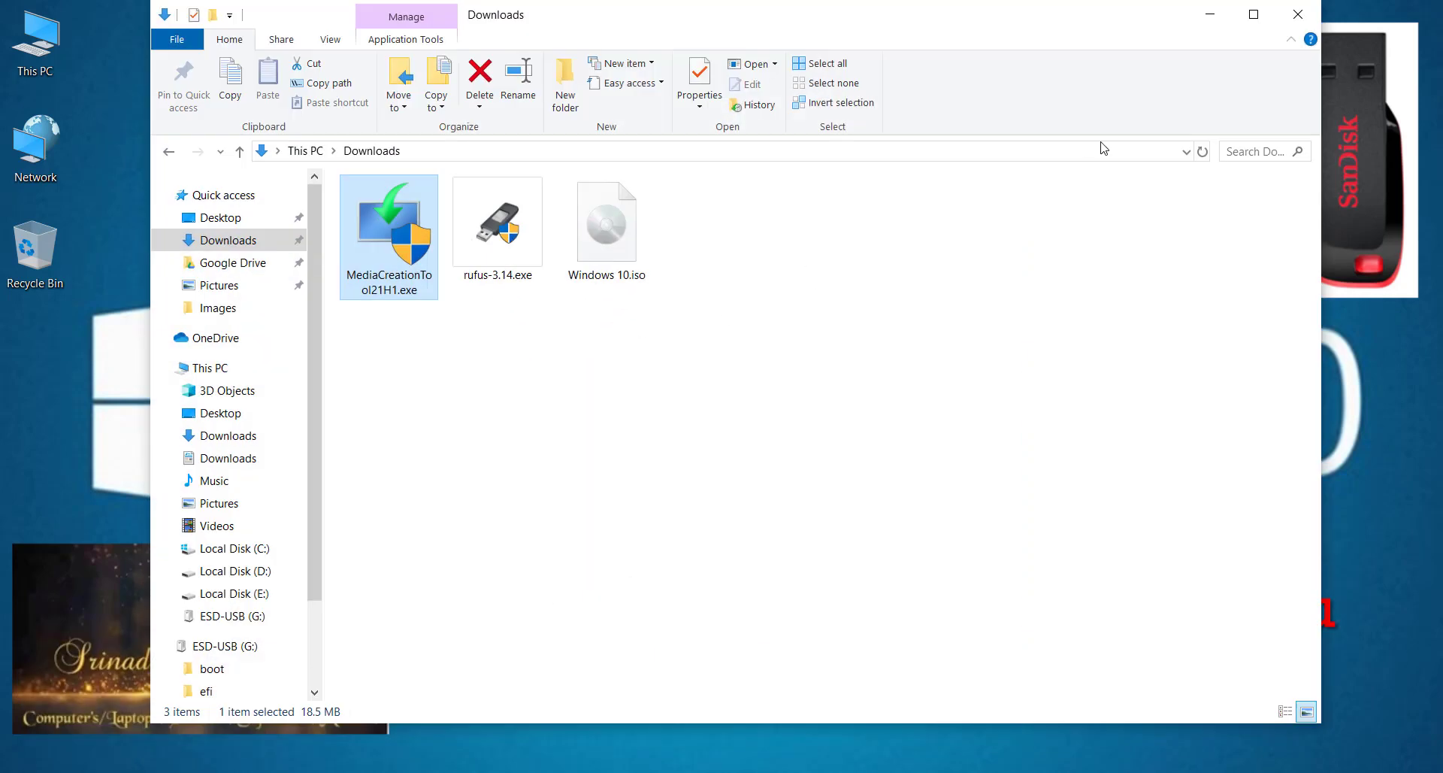
left_click(593, 227)
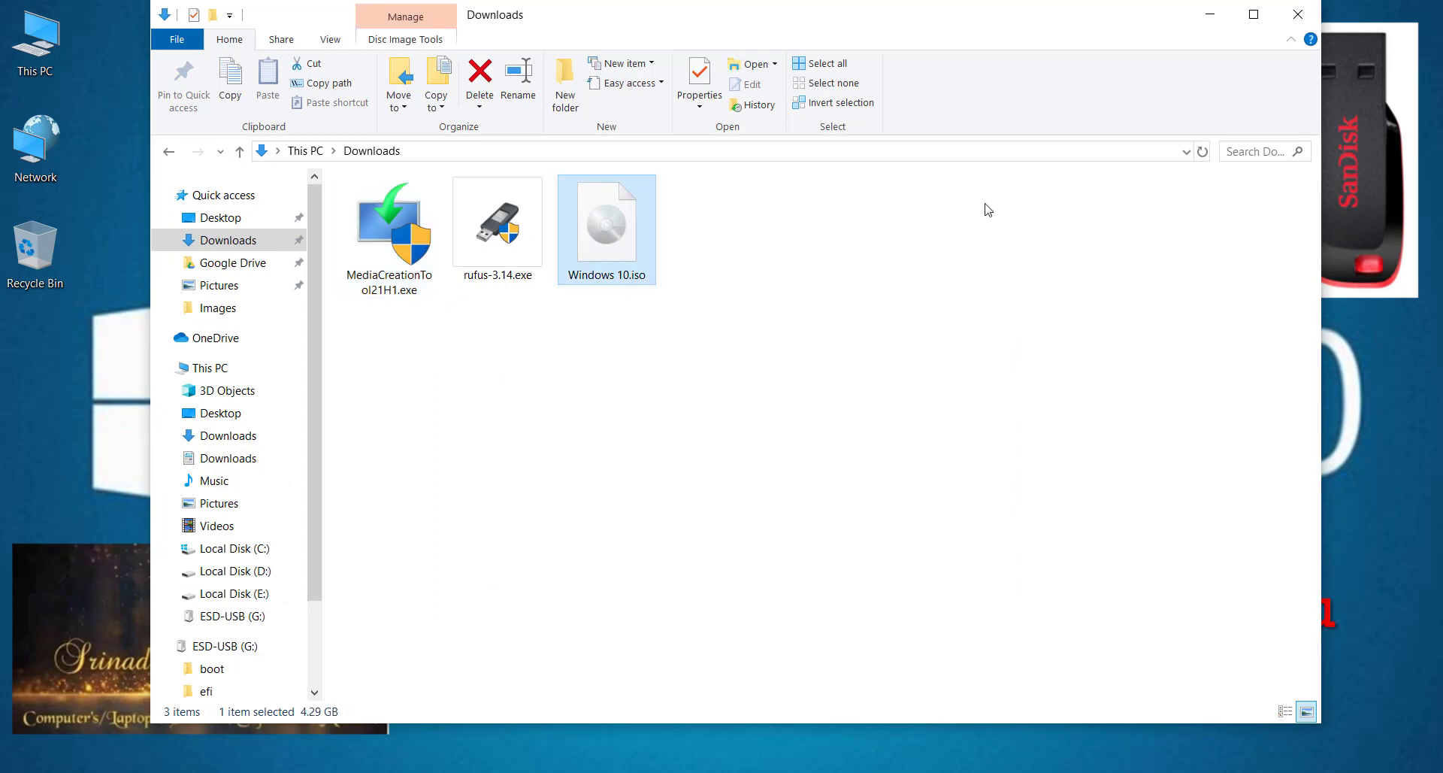
Quit the Media Creation Tool download, confirm with Yes, and restore Downloads.
left_click(1209, 15)
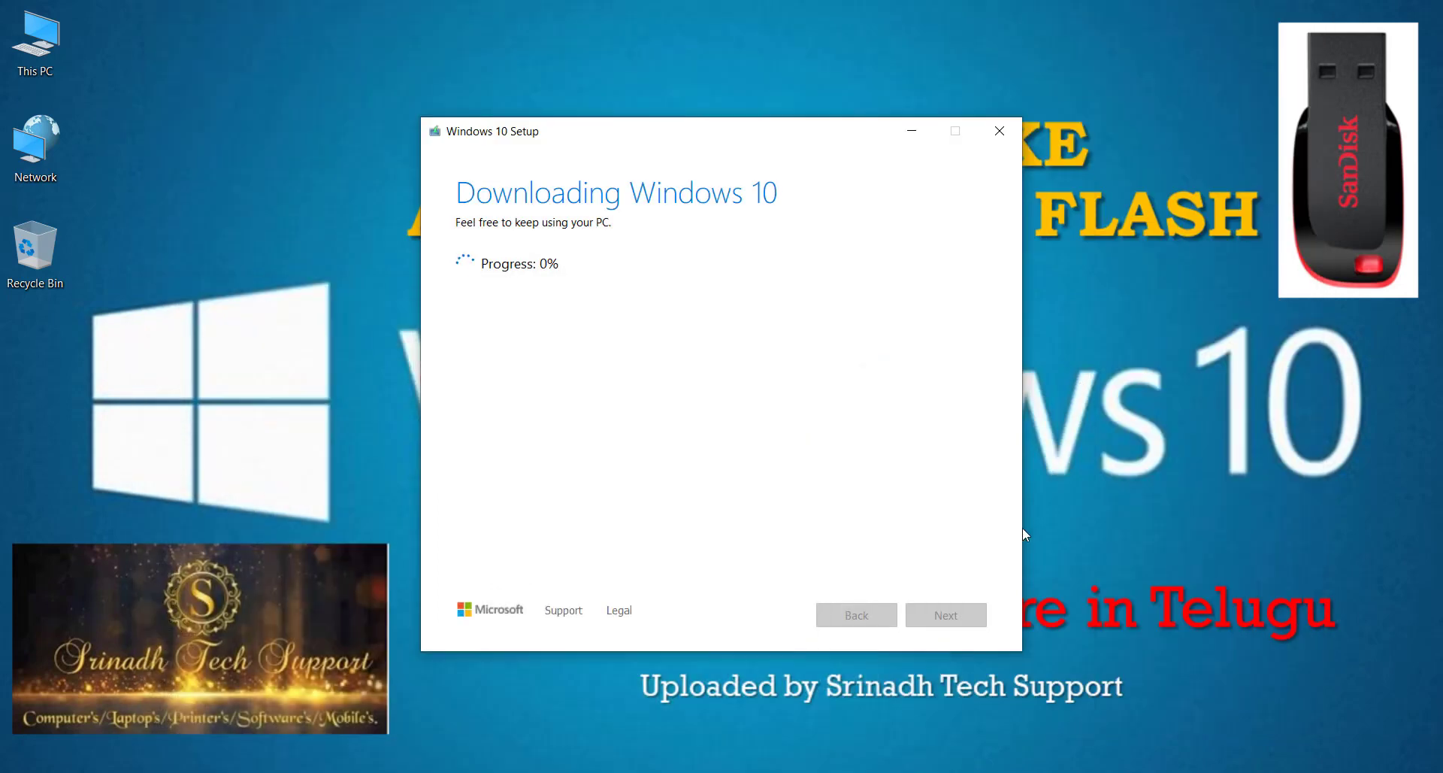
left_click(1004, 133)
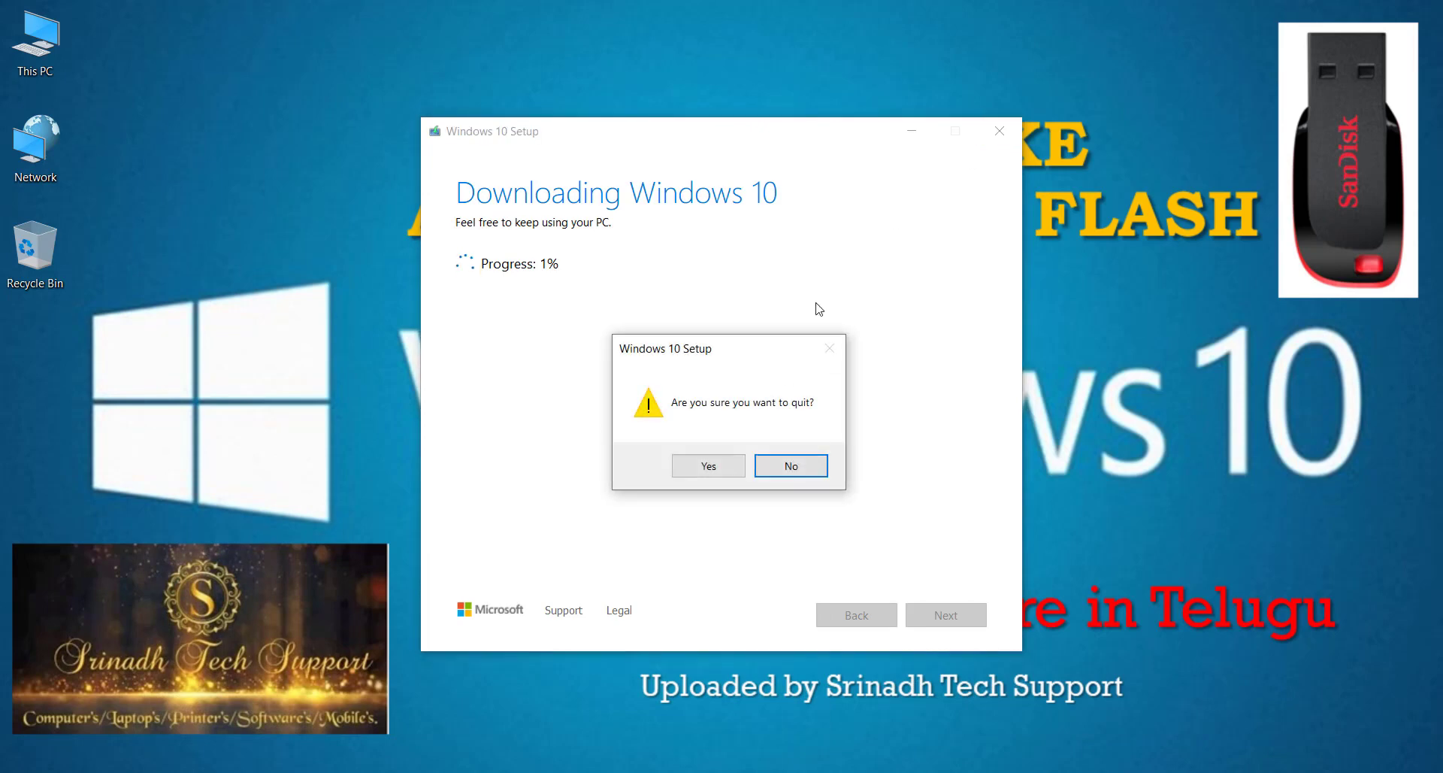
left_click(711, 472)
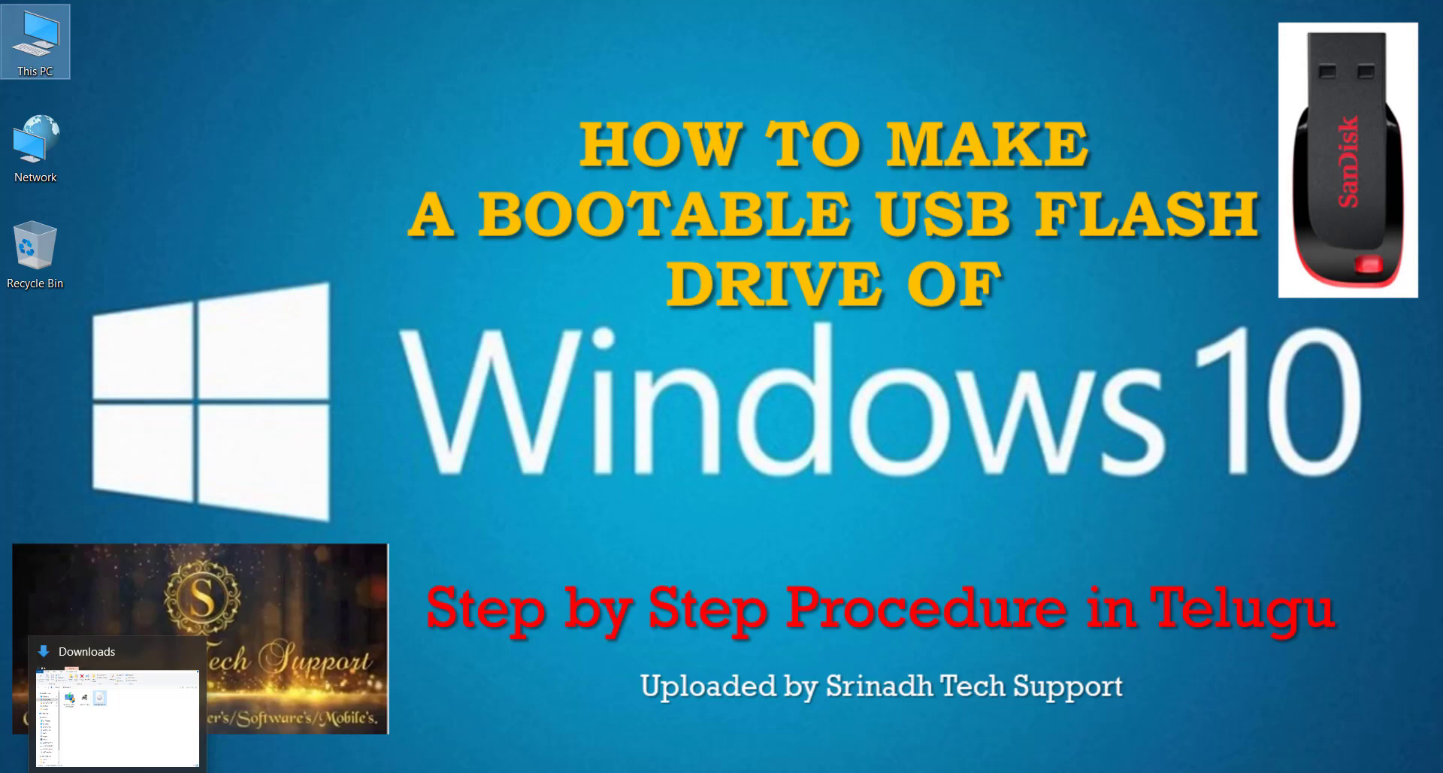
left_click(117, 771)
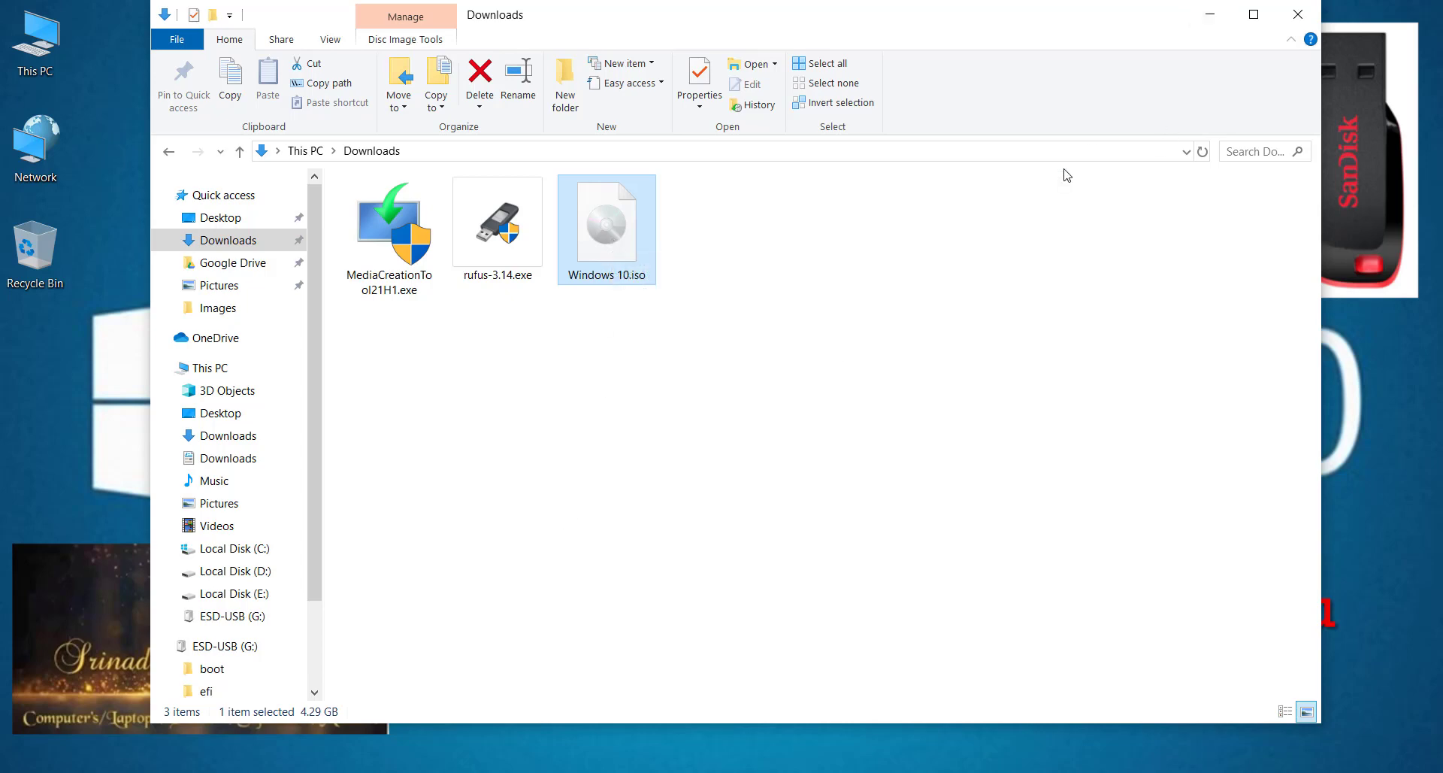
Minimize Explorer and open google.com in a new Opera tab.
left_click(1207, 13)
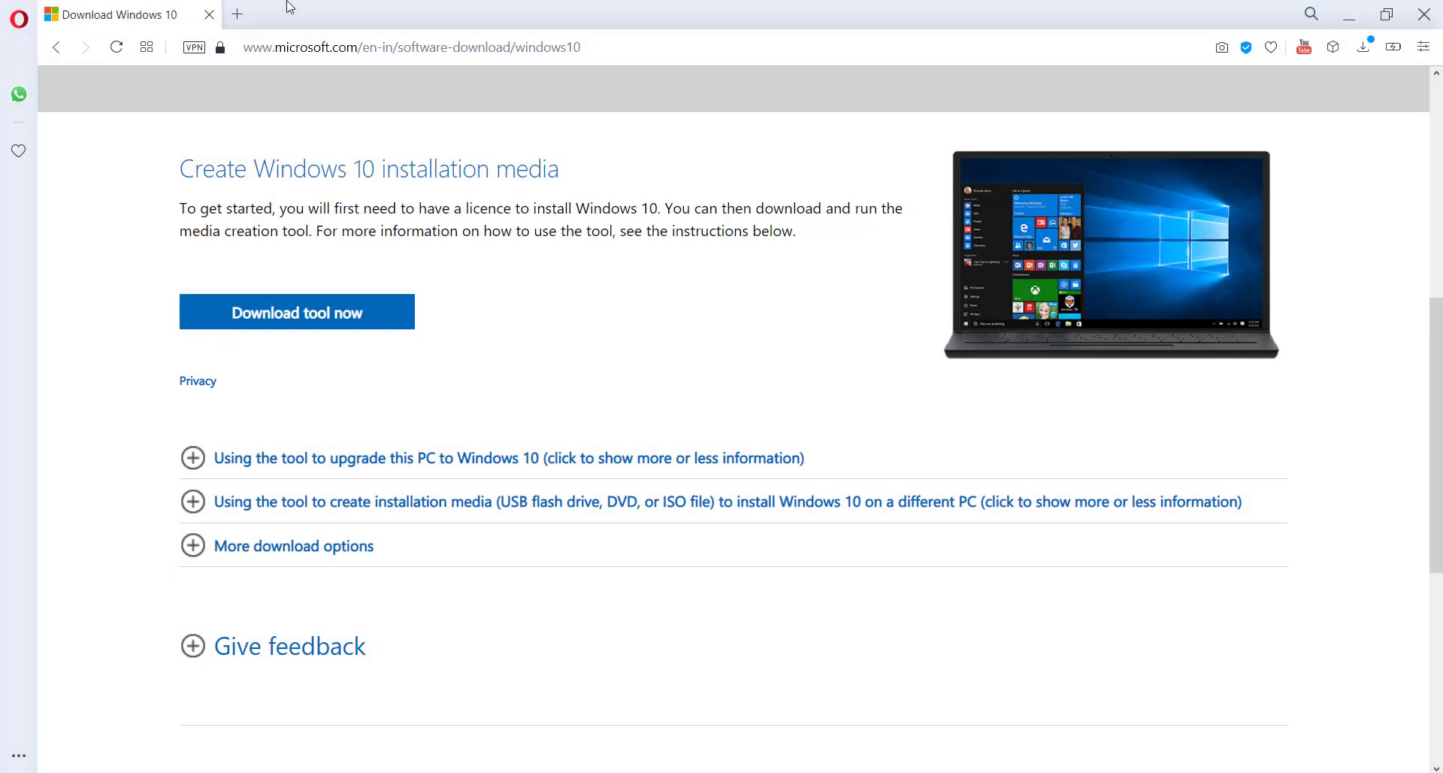
left_click(239, 15)
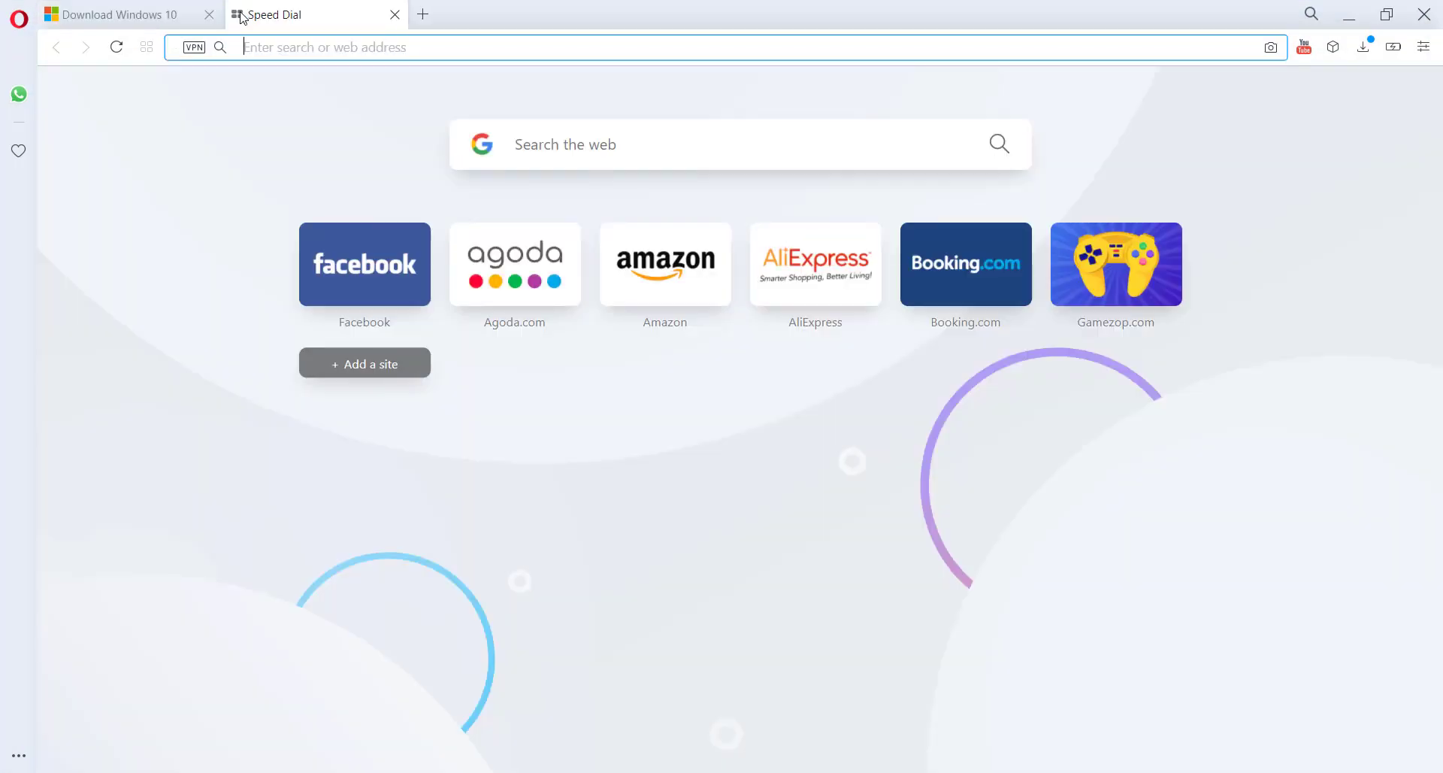
type("goog")
key("Return")
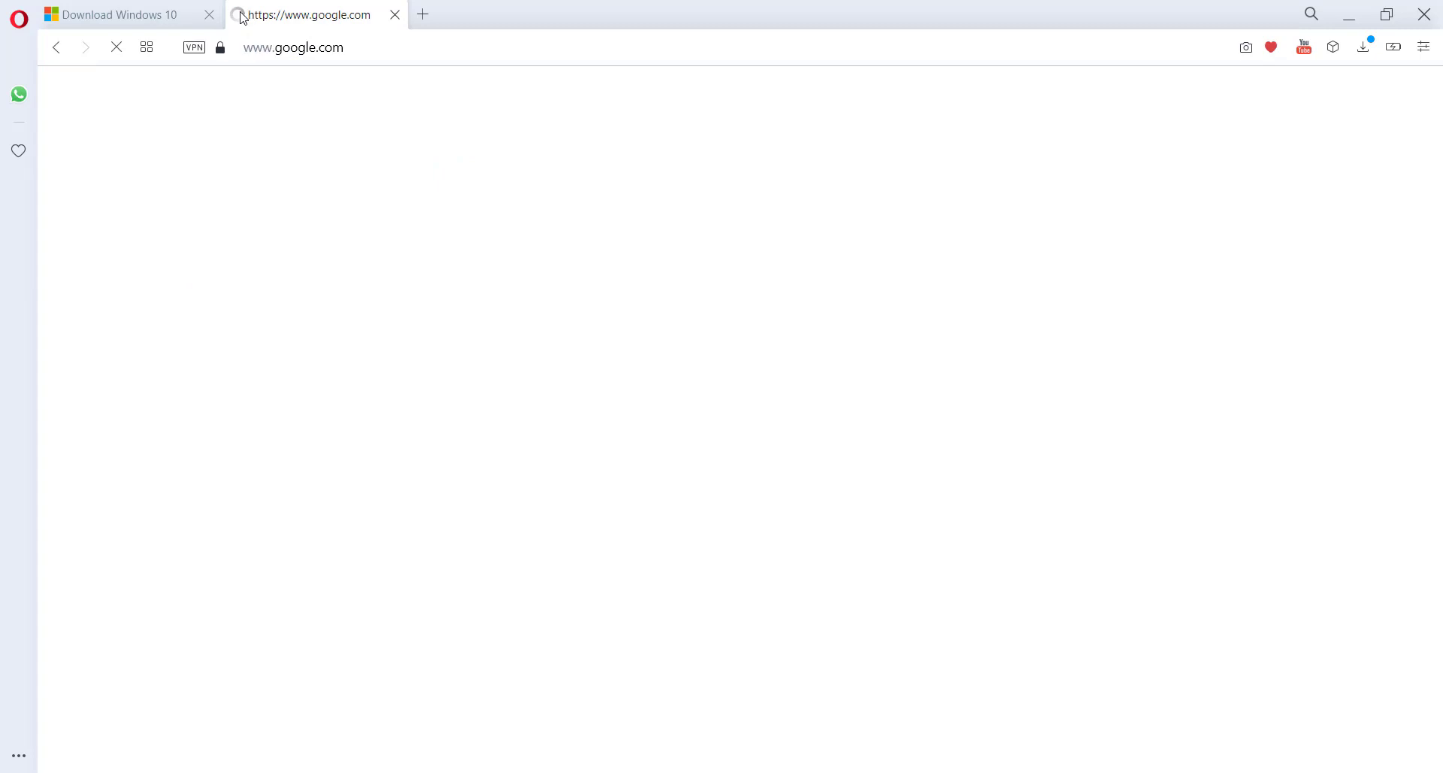
Search Google for 'rufus software download' using the suggestion.
type("ru")
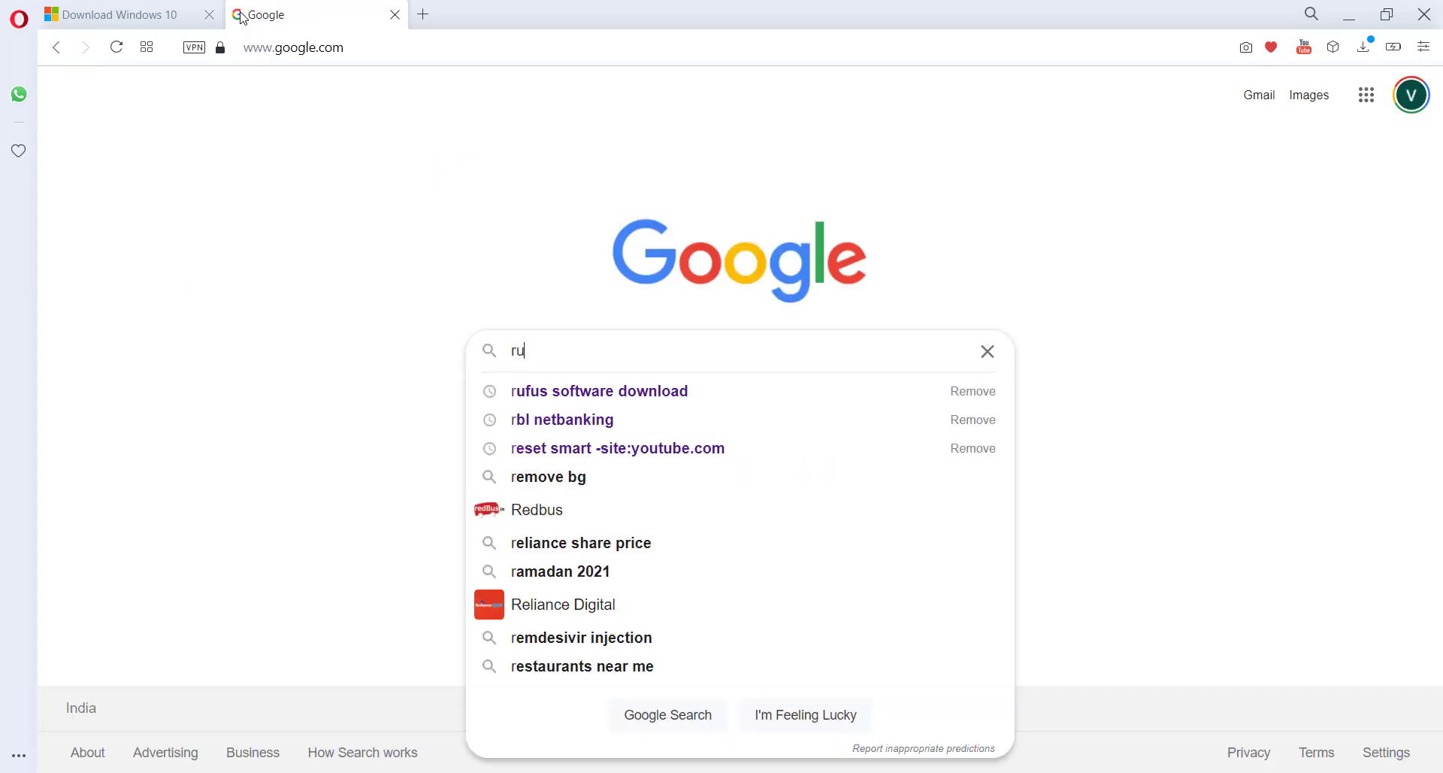
type("fus s")
key("Down")
key("Return")
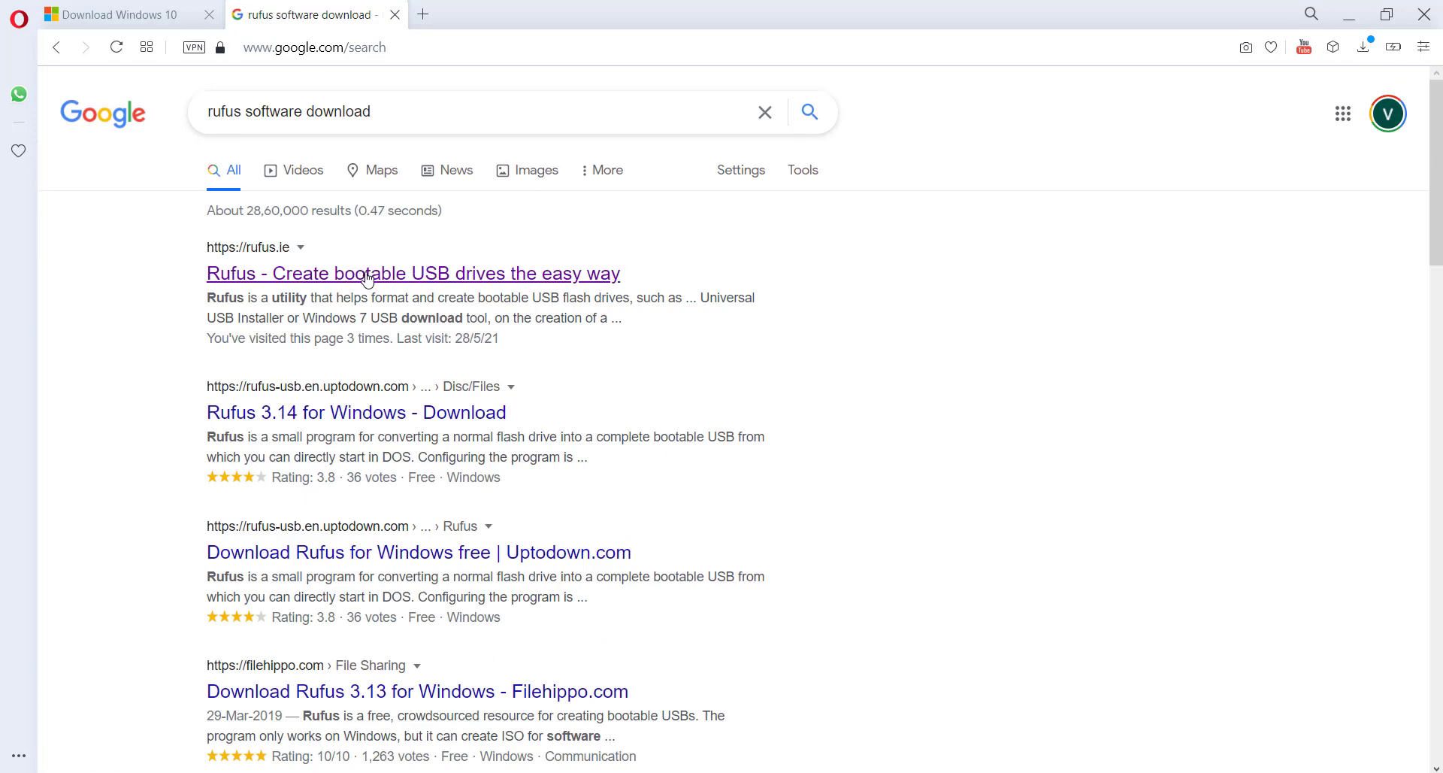
Start the Rufus 3.14 download from rufus.ie, cancel the duplicate save, and return to Downloads.
left_click(419, 275)
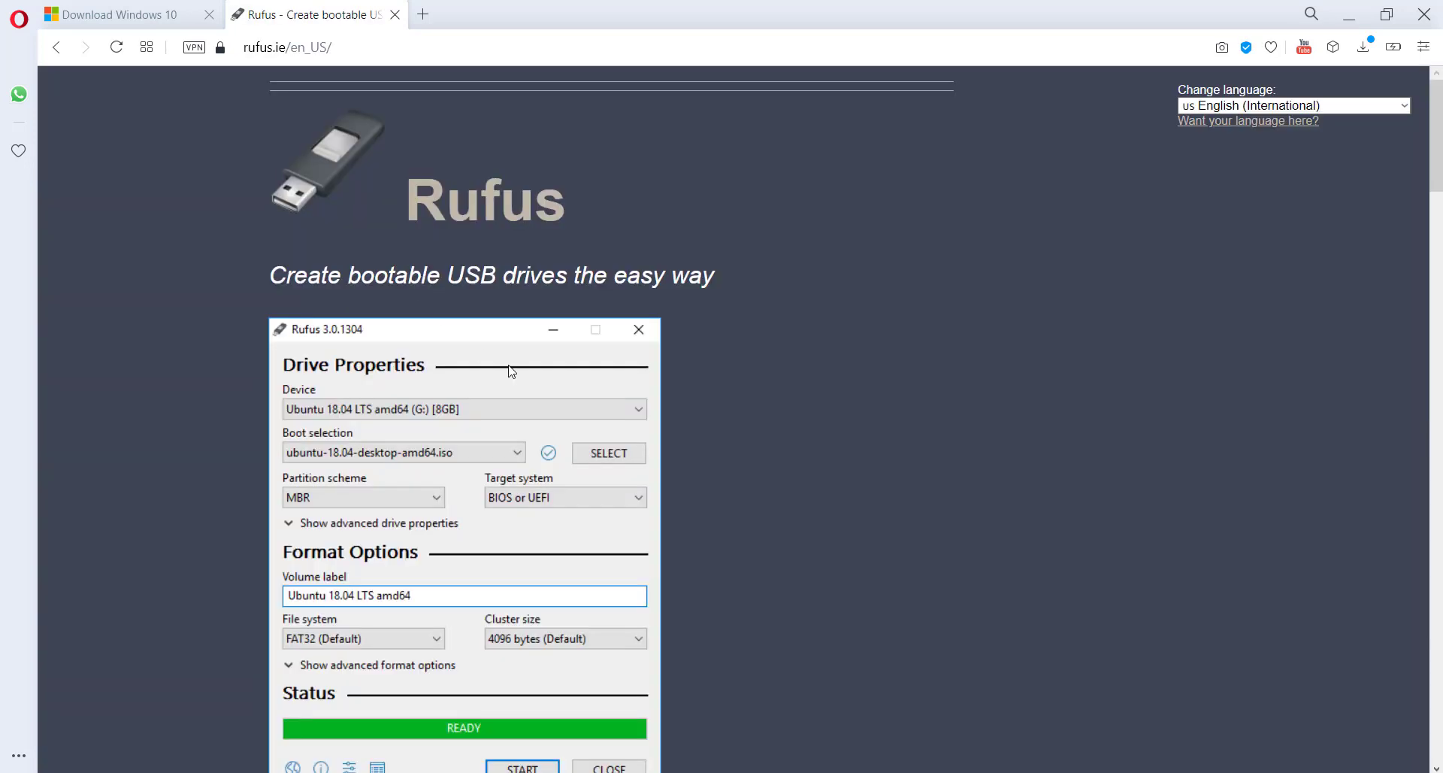
left_click_drag(1436, 171, 1437, 297)
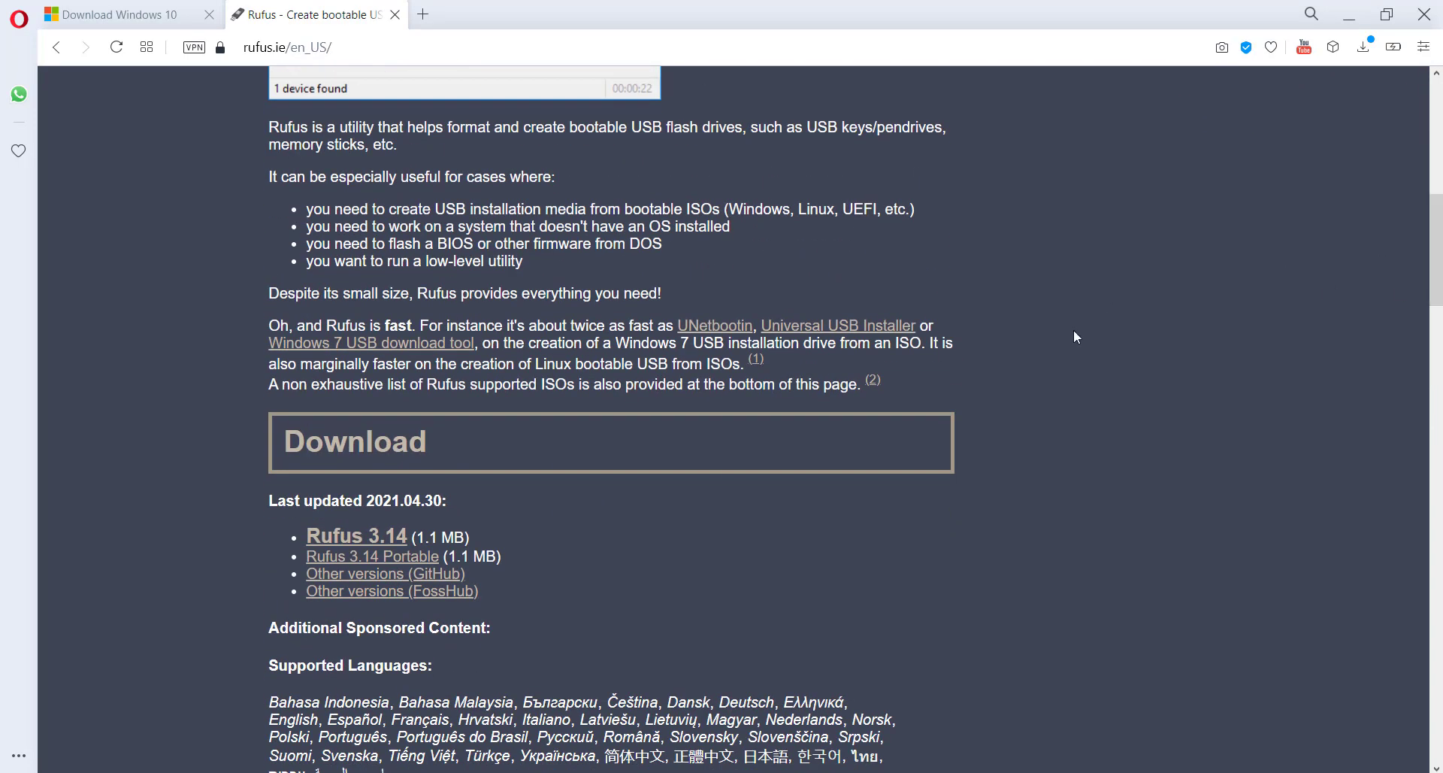
left_click(370, 540)
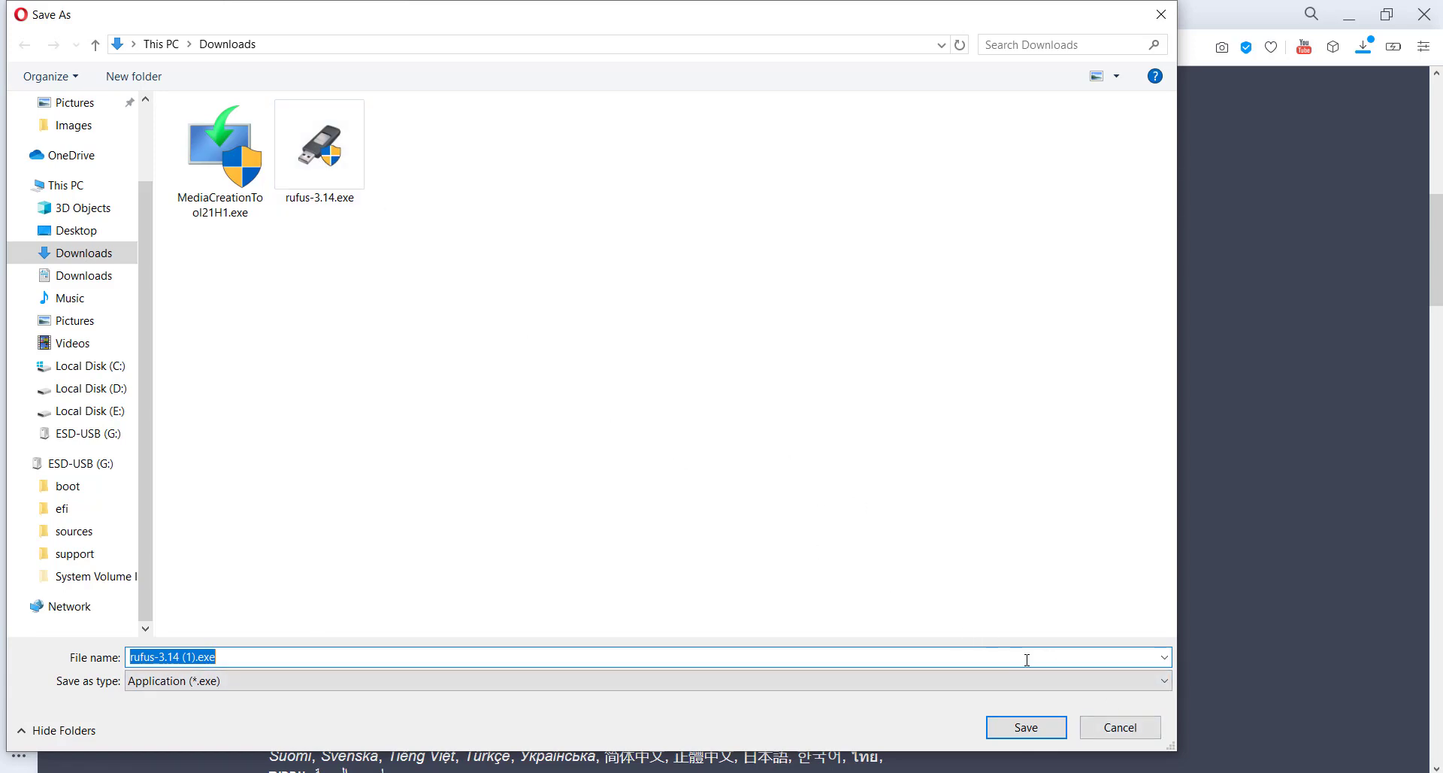
left_click(1115, 726)
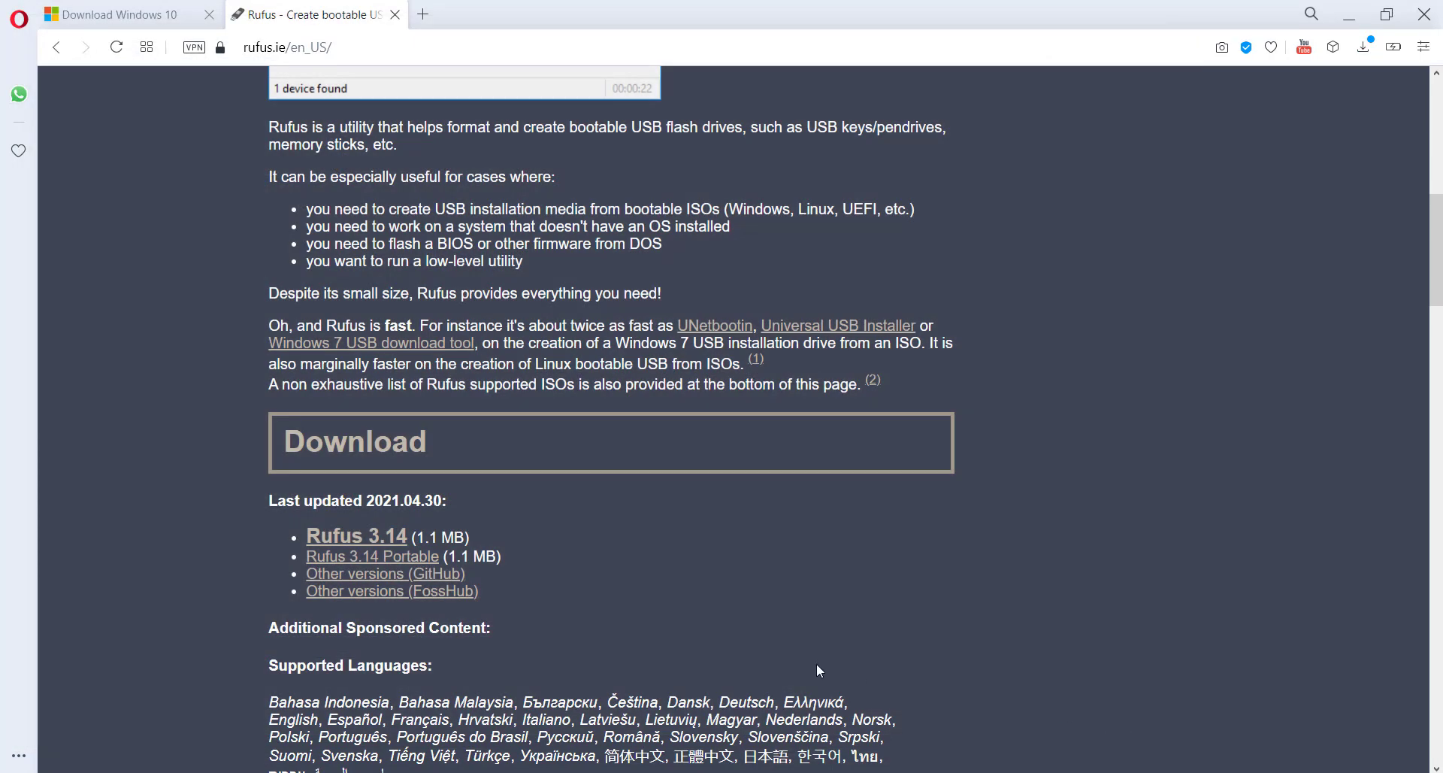
key("alt+Tab")
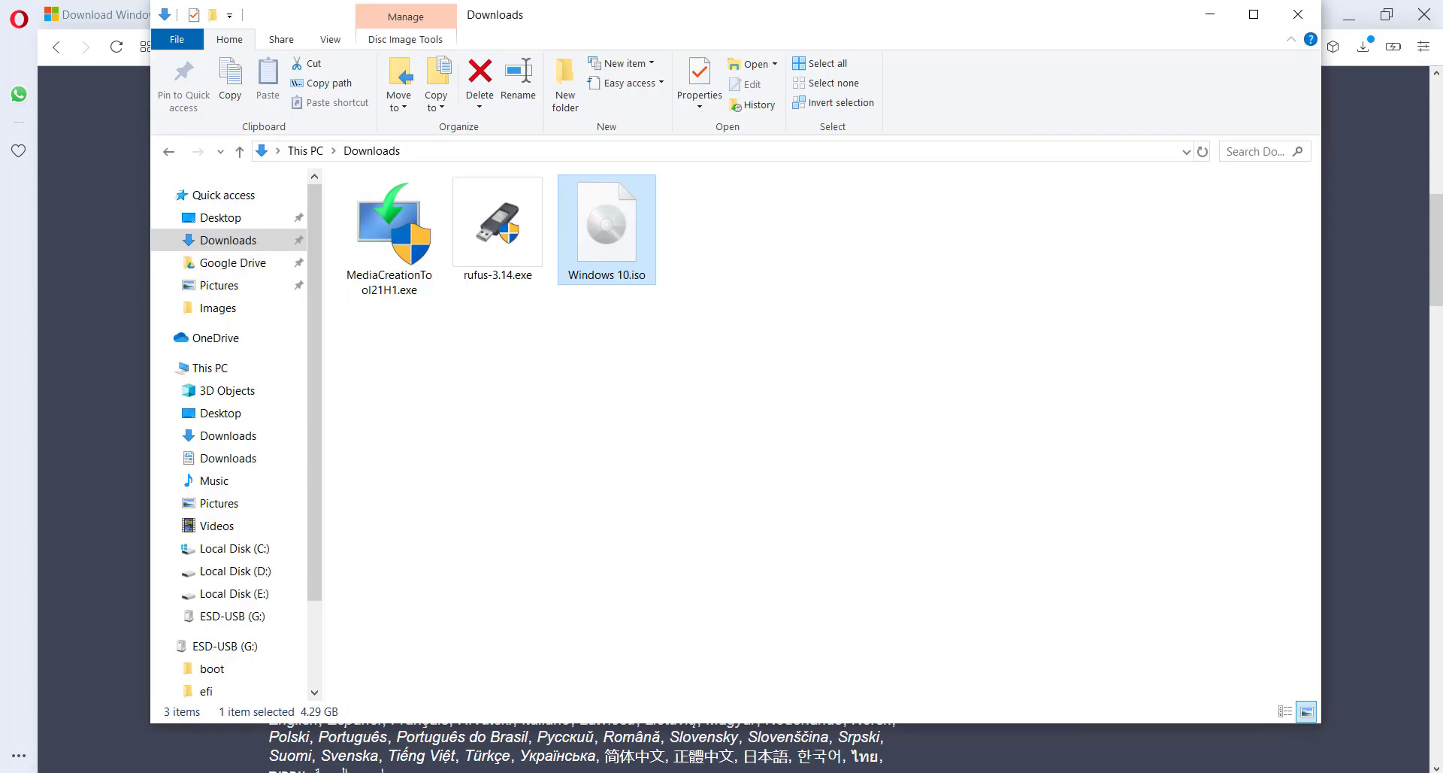
Run rufus-3.14.exe from Downloads as administrator, then minimize Explorer.
left_click(533, 232)
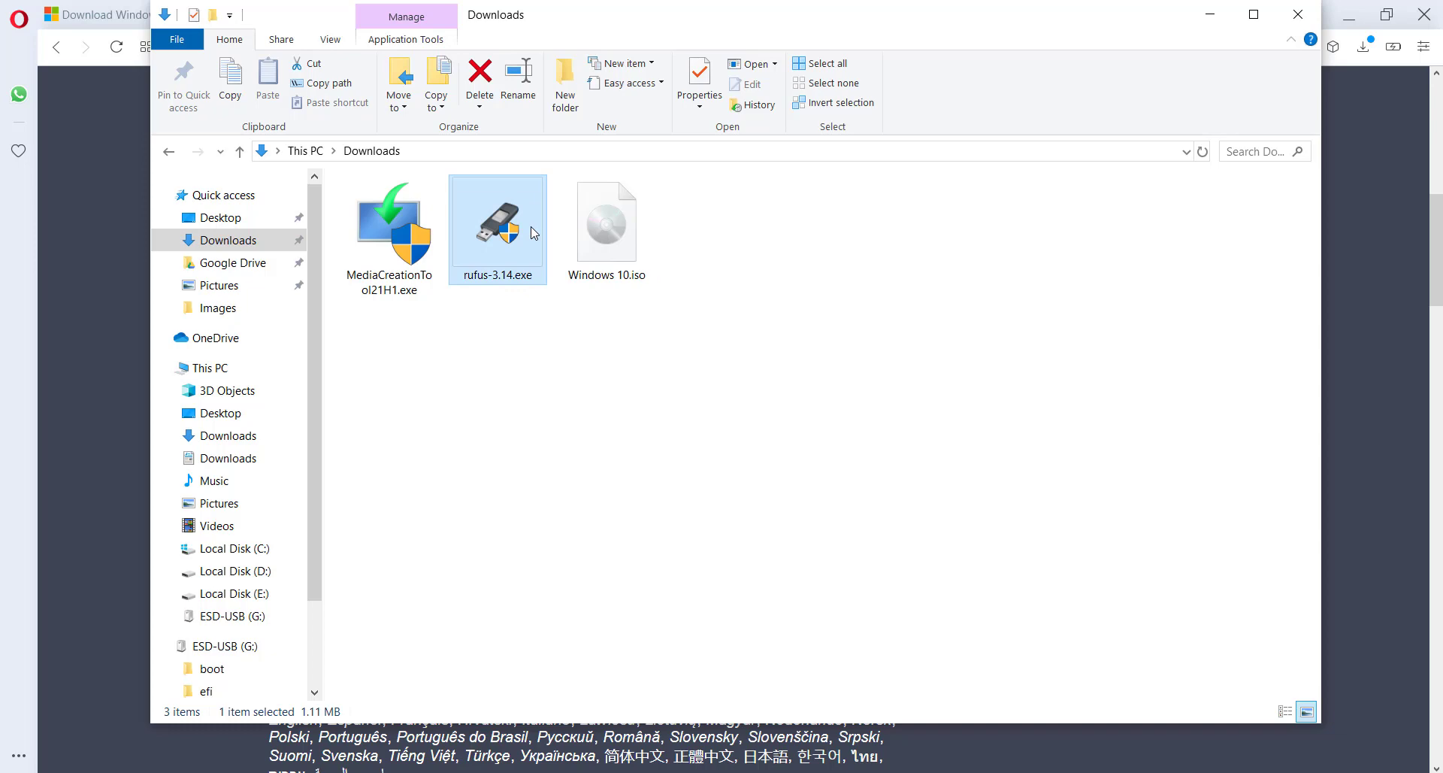
double_click(533, 232)
right_click(532, 251)
left_click(614, 262)
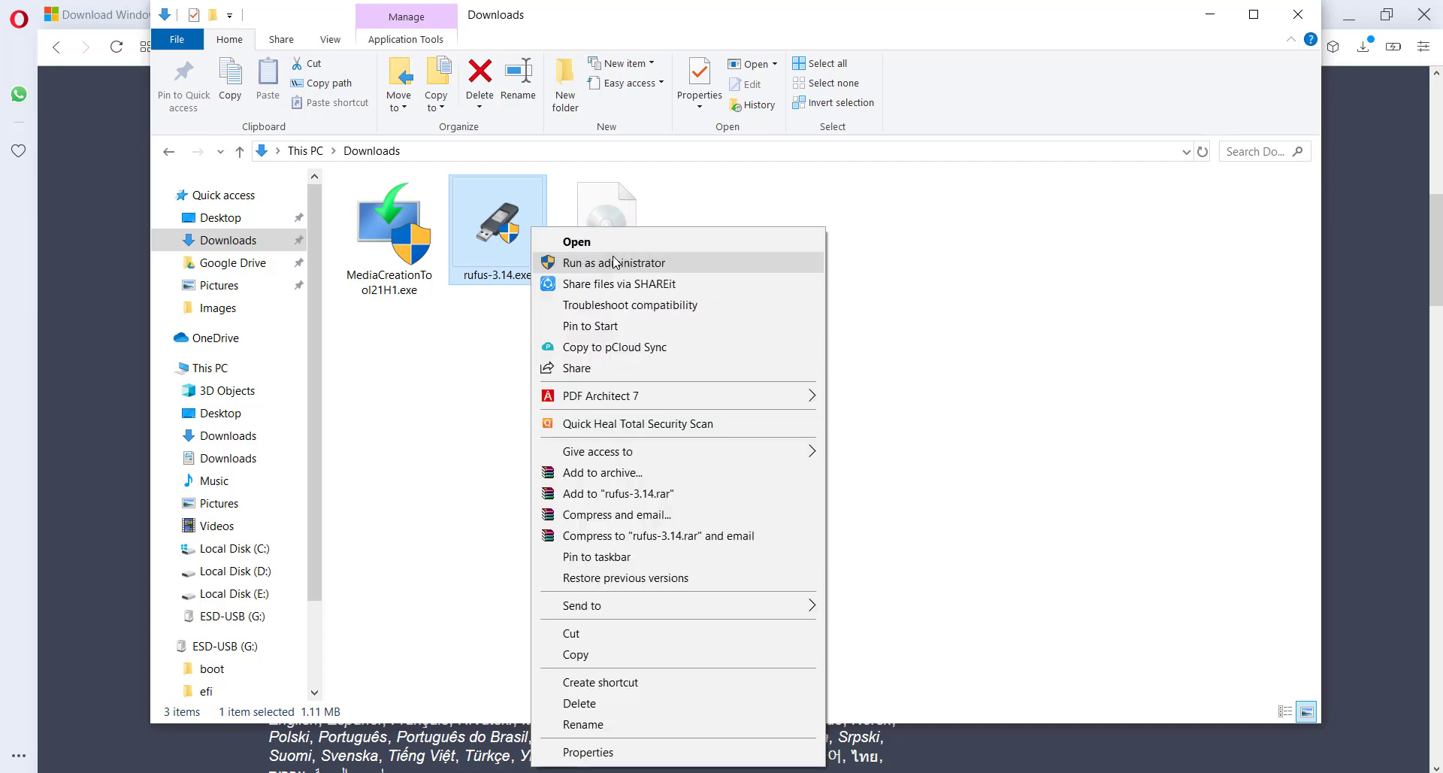
left_click(614, 262)
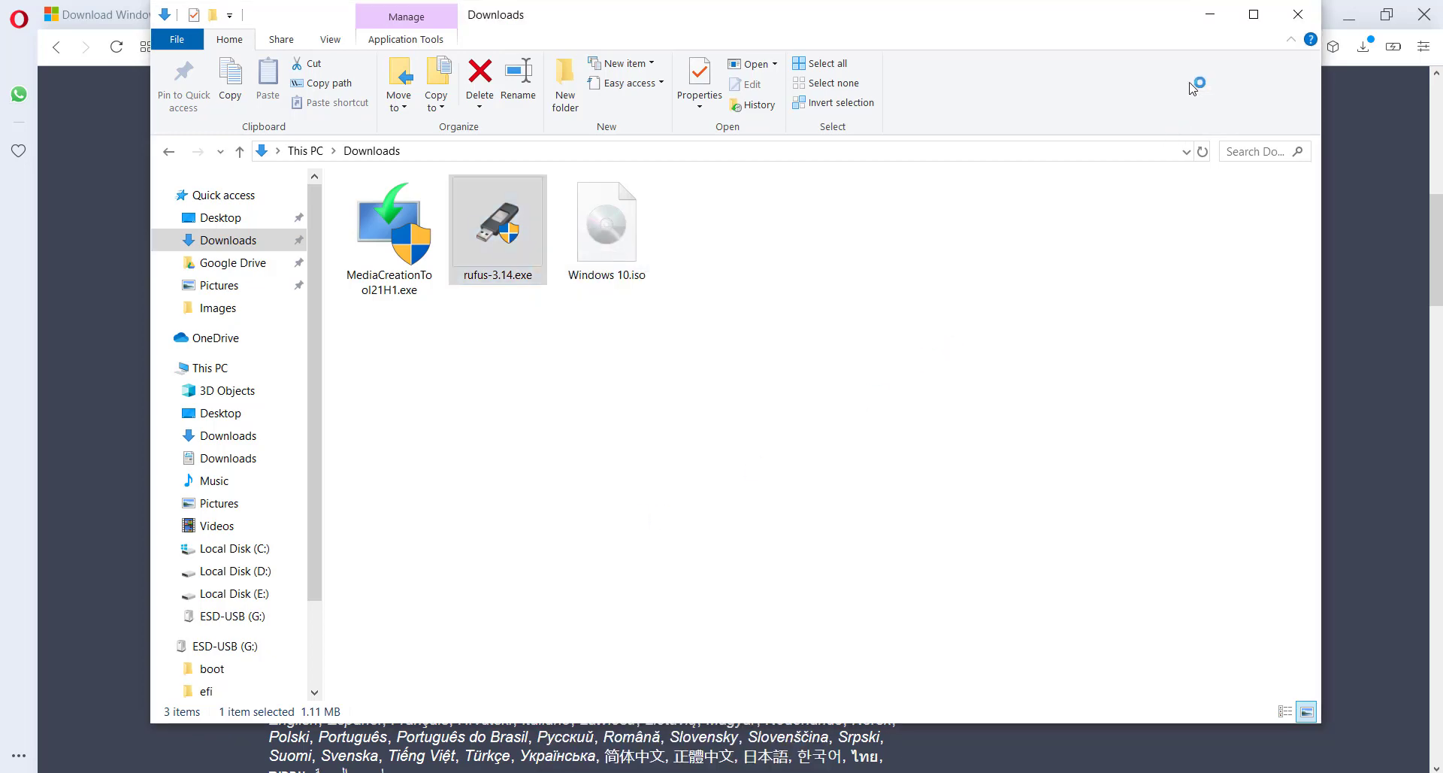
left_click(1222, 18)
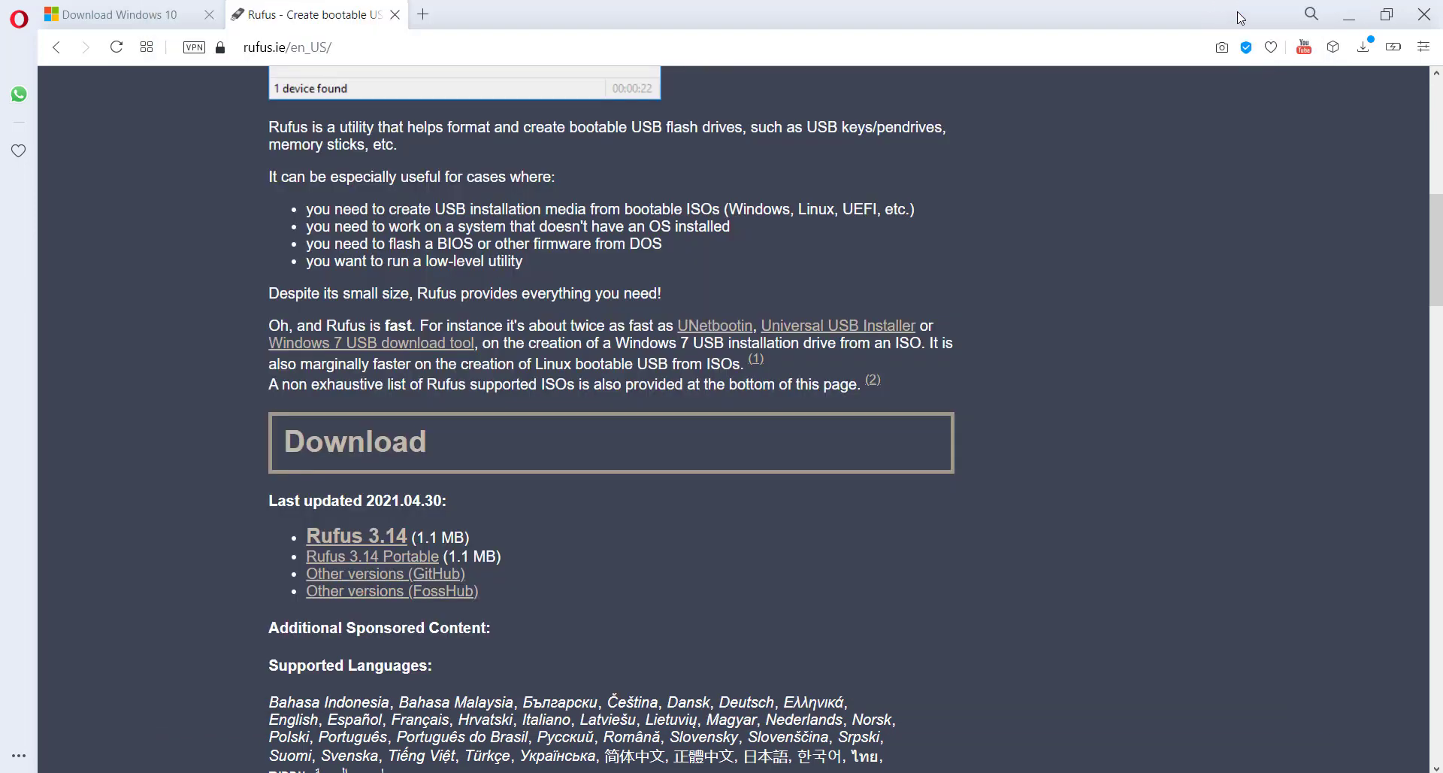
Keep ESD-USB (G:) [64 GB] as the Rufus device and browse for a boot image.
left_click(1350, 15)
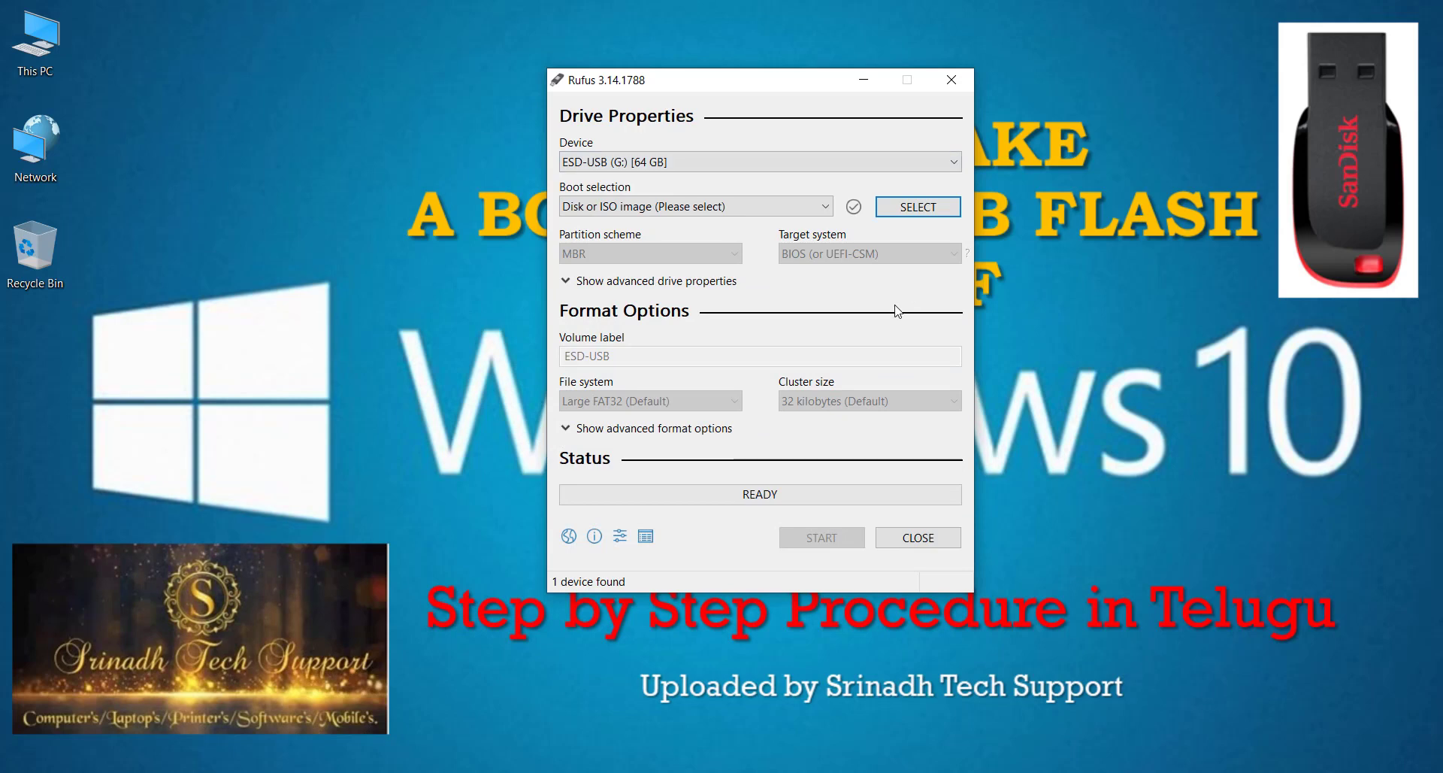
left_click(894, 165)
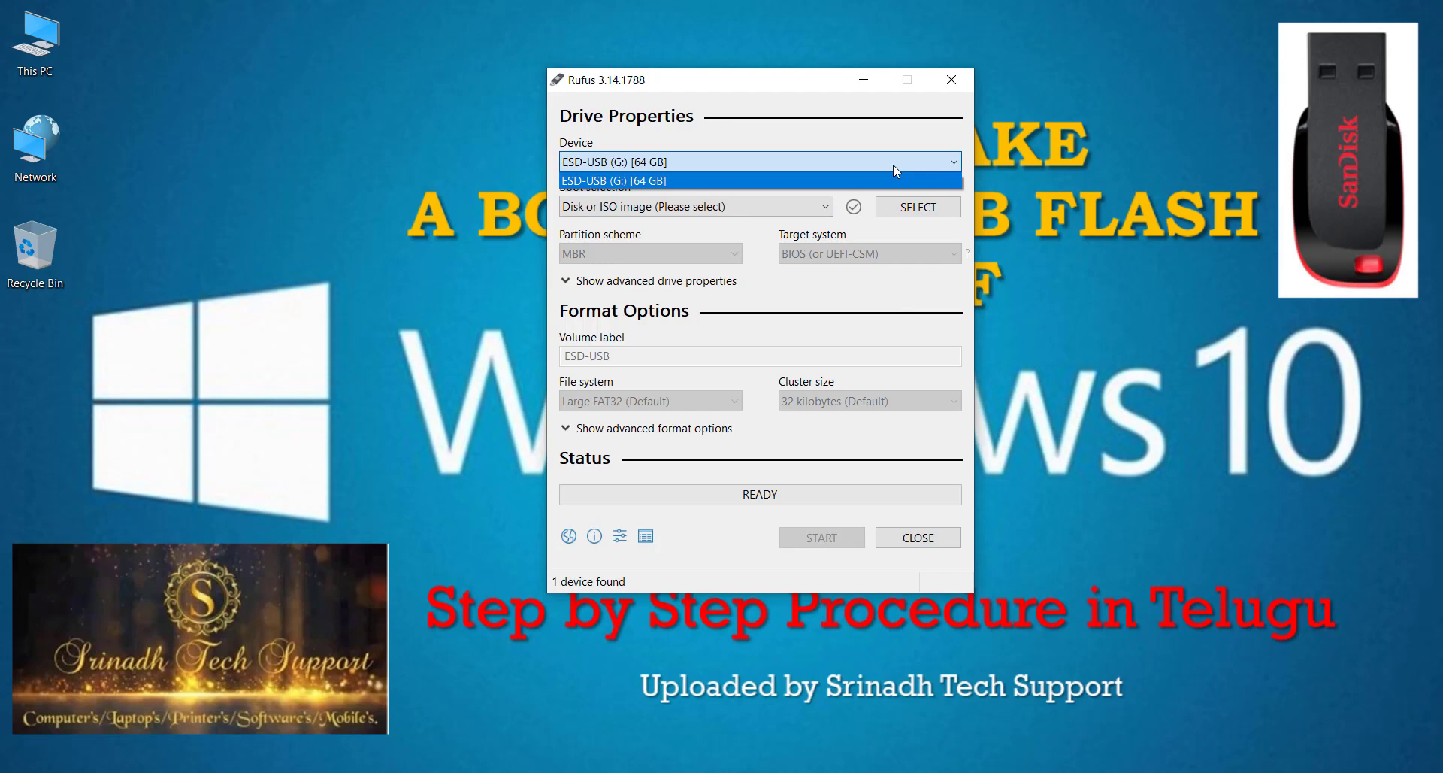
left_click(895, 170)
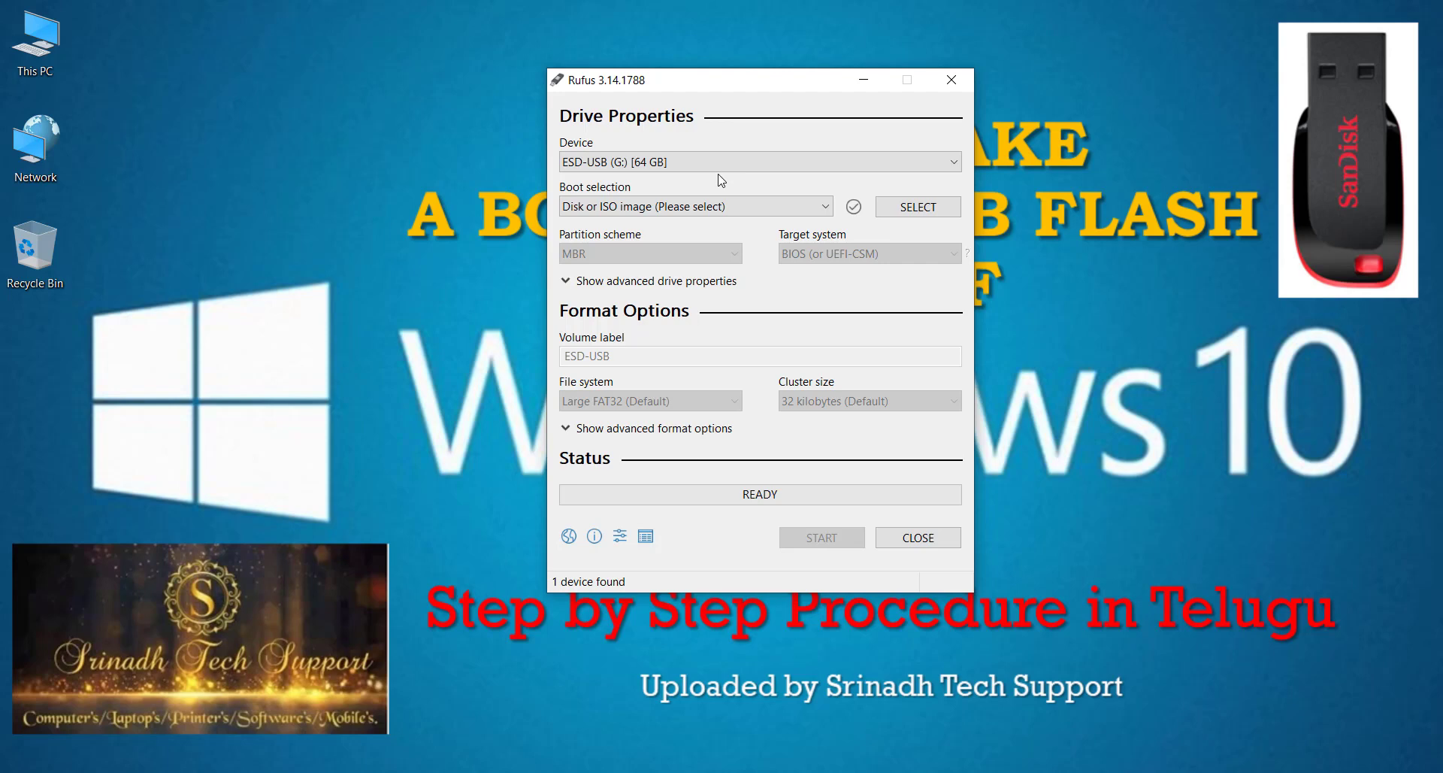
left_click(589, 162)
left_click(575, 183)
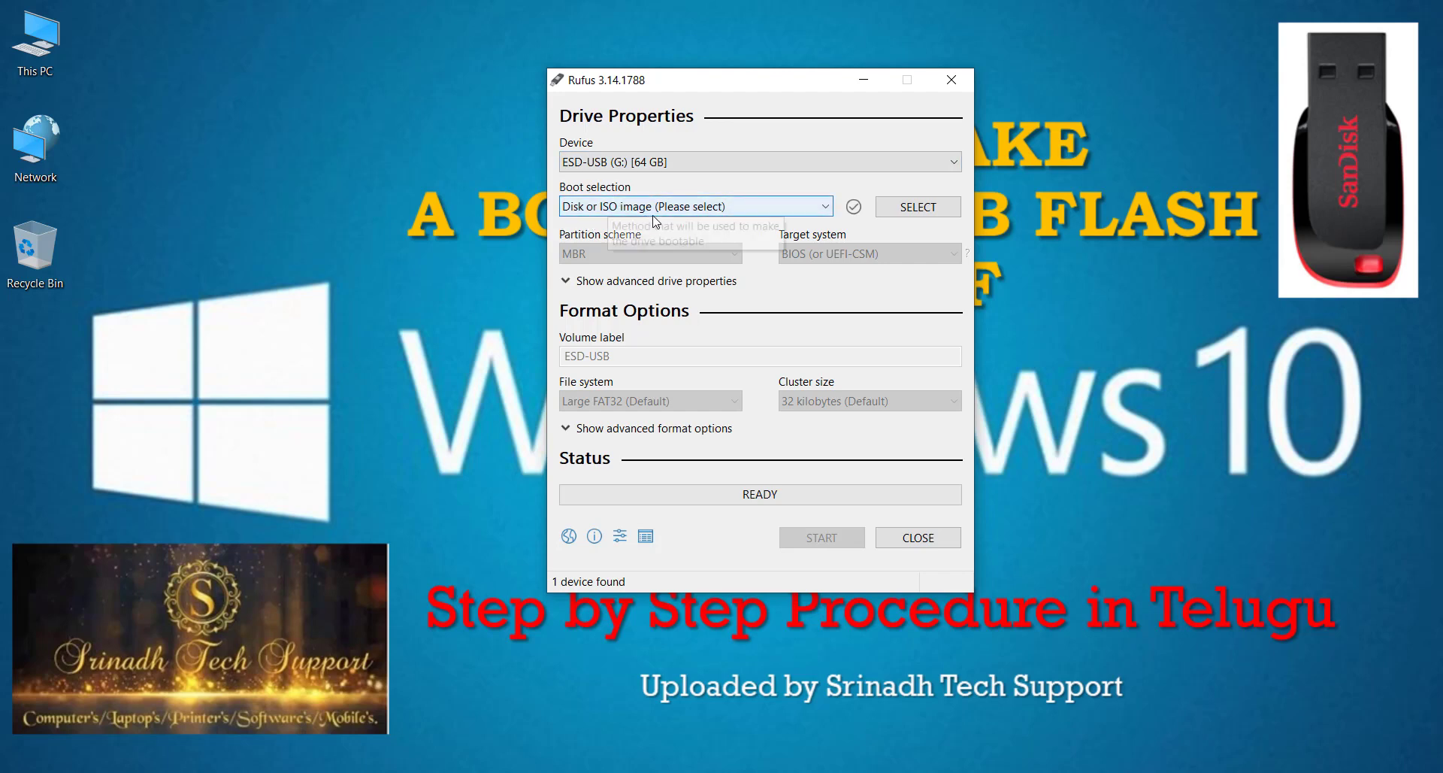
left_click(921, 214)
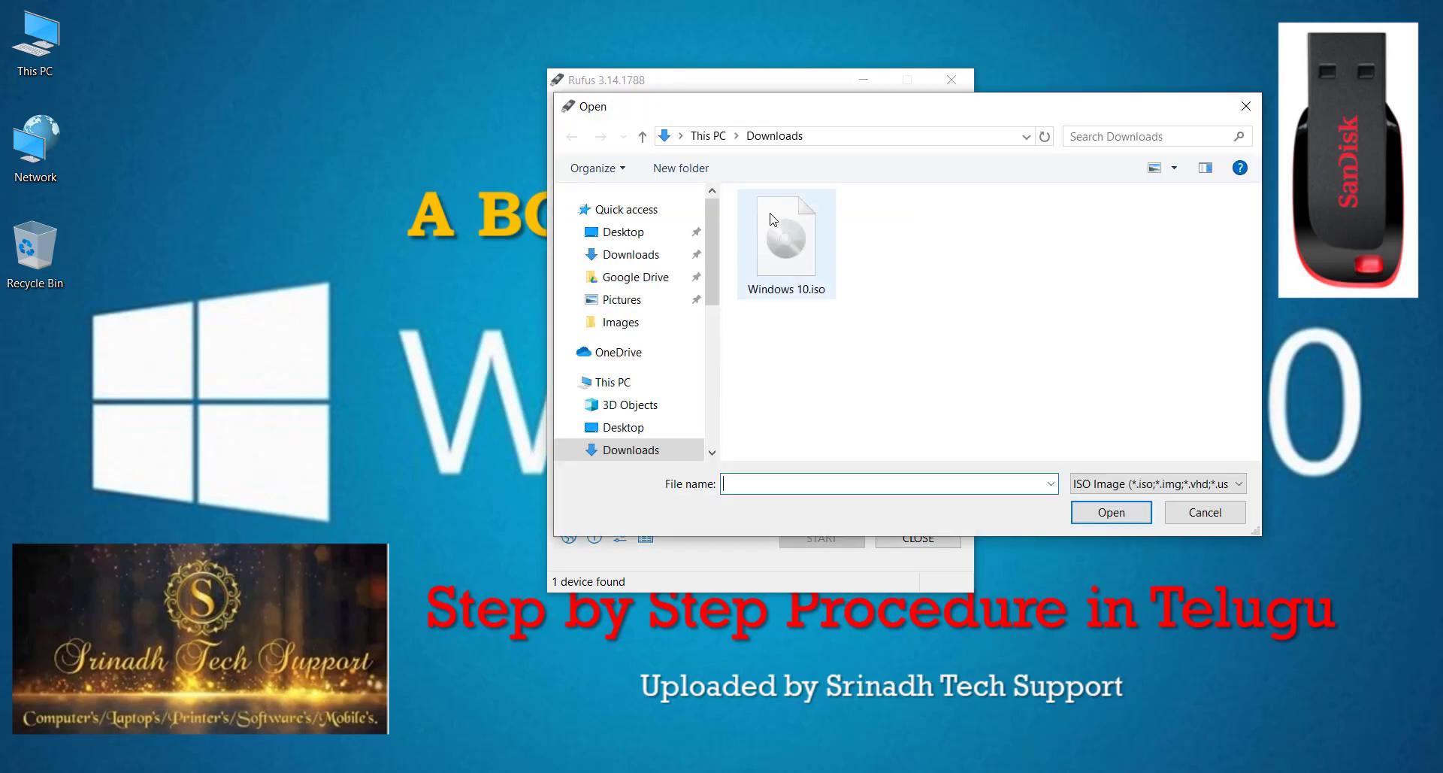
Load Windows 10.iso from Downloads as the Rufus boot image.
left_click(791, 242)
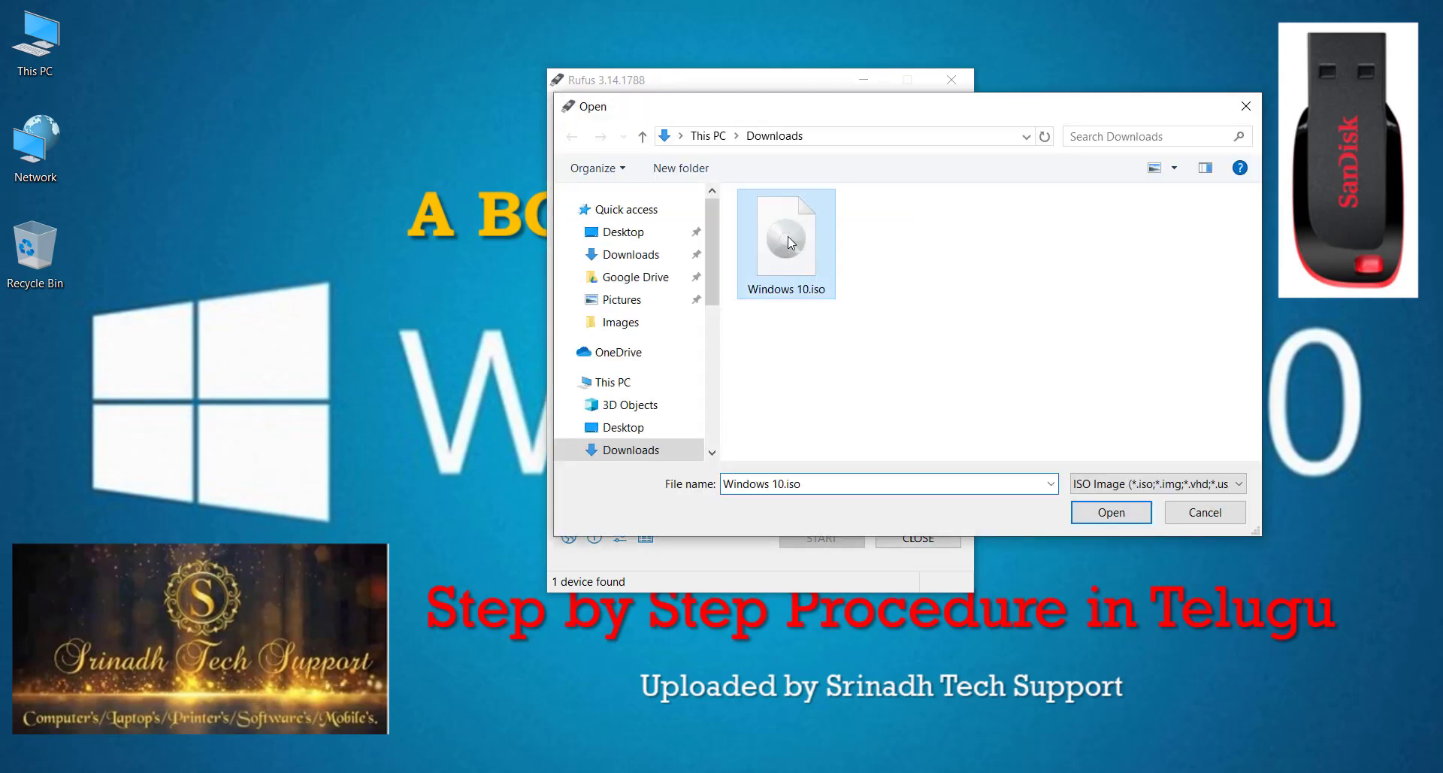
left_click(1105, 516)
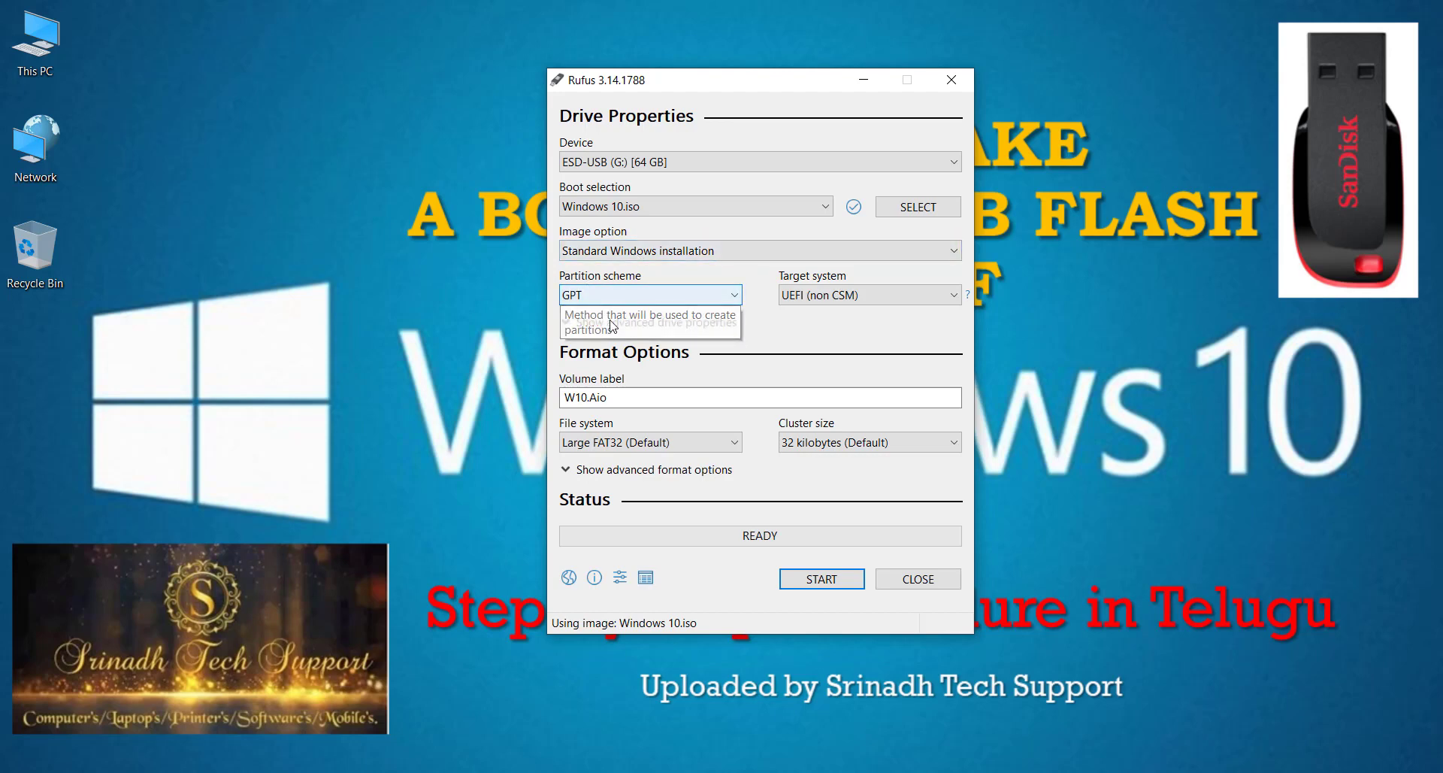
left_click(648, 299)
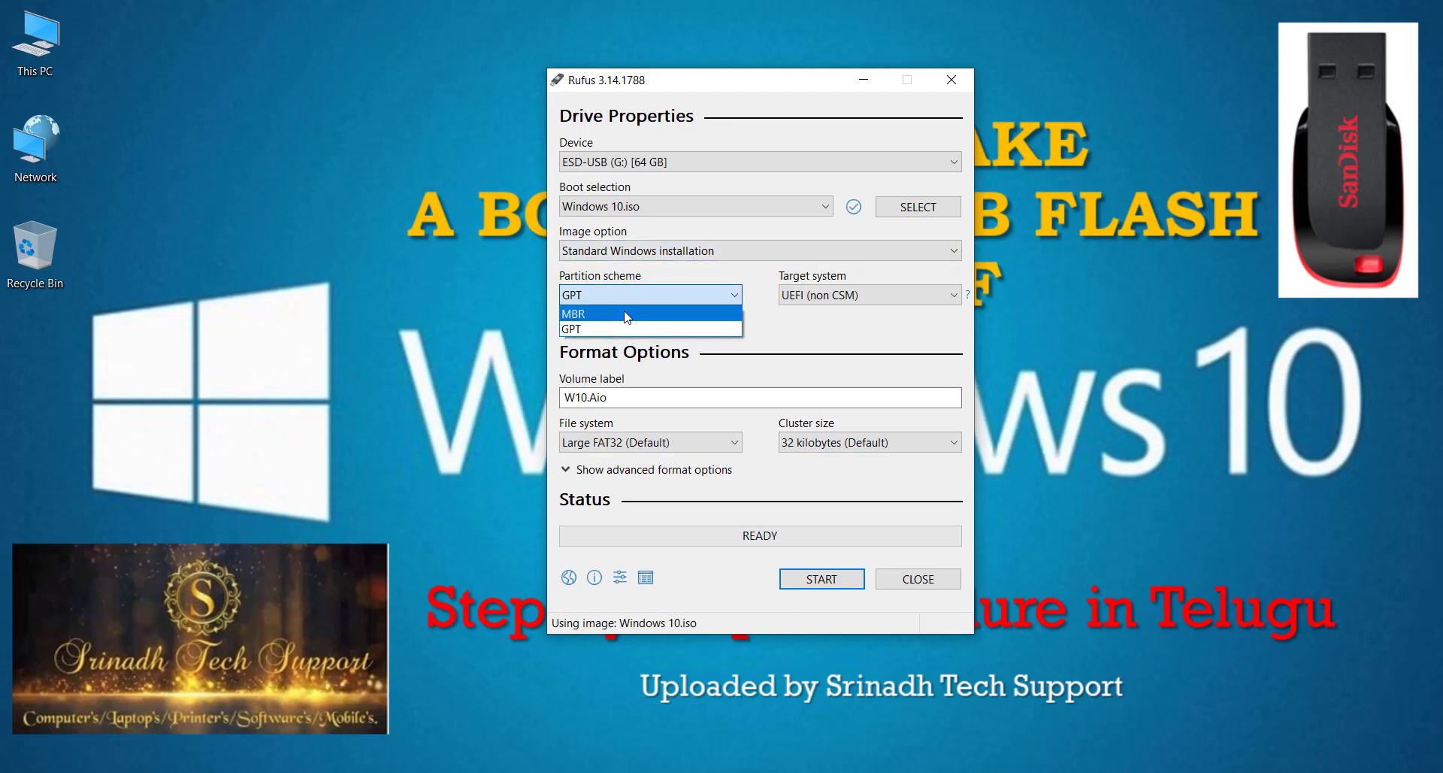
Open Disk Management by searching Start for 'partition'.
key("super")
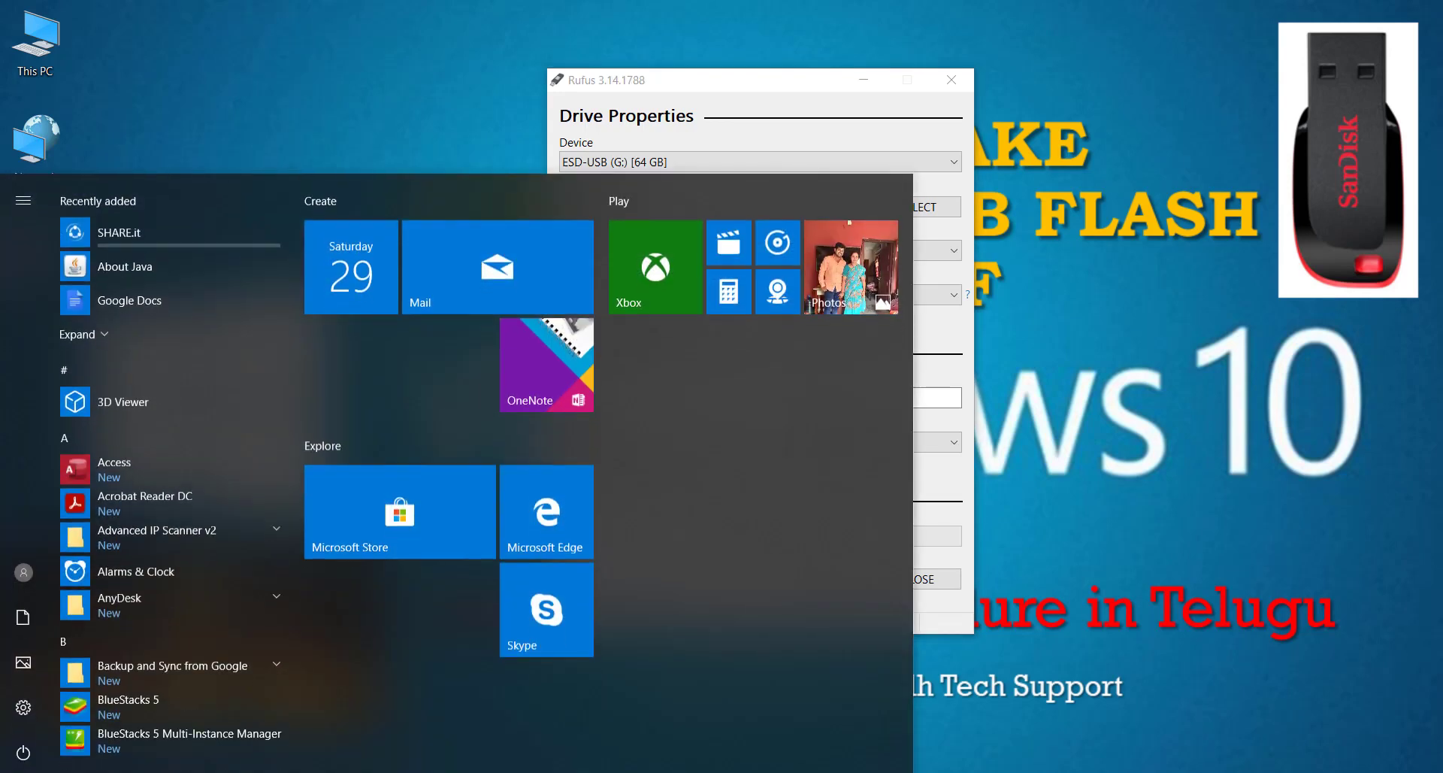
type("partition")
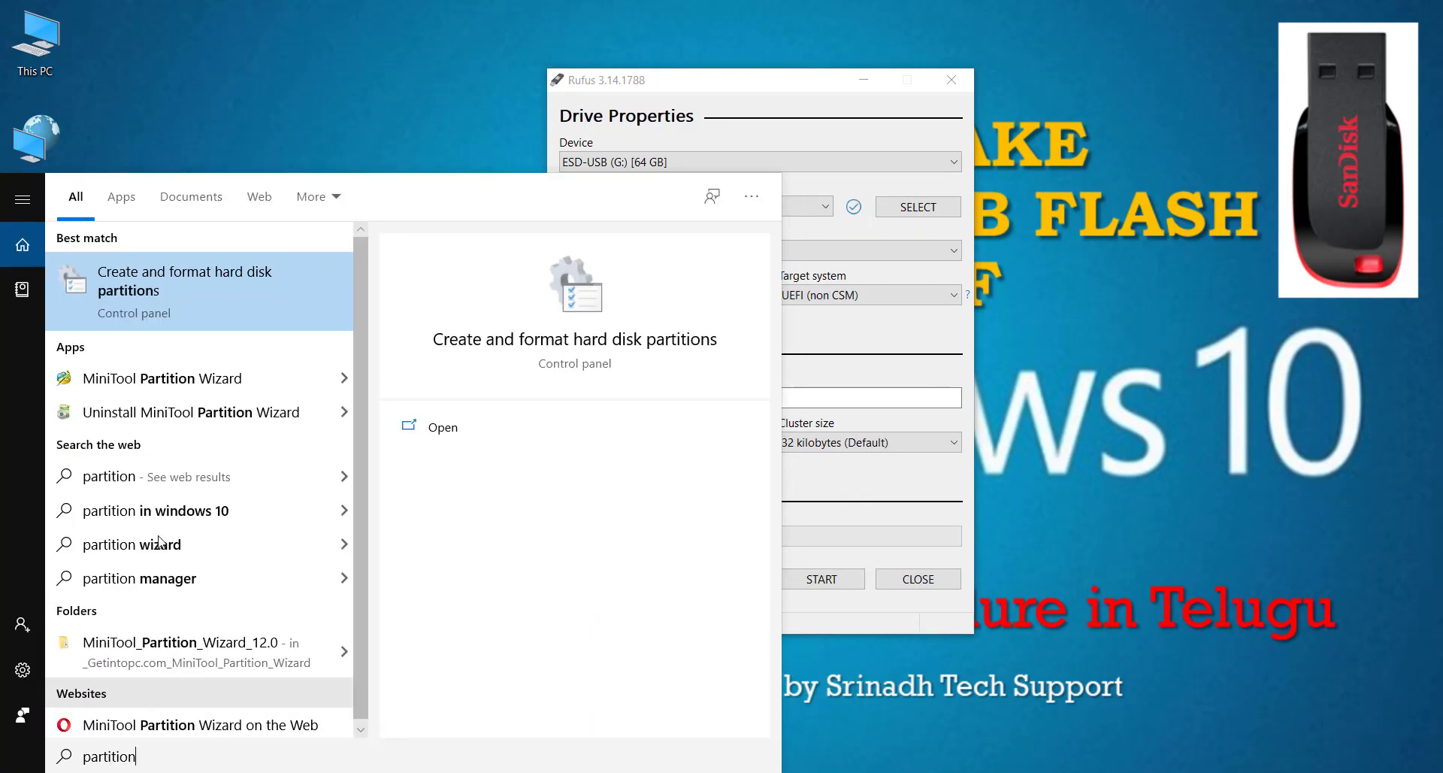
left_click(186, 287)
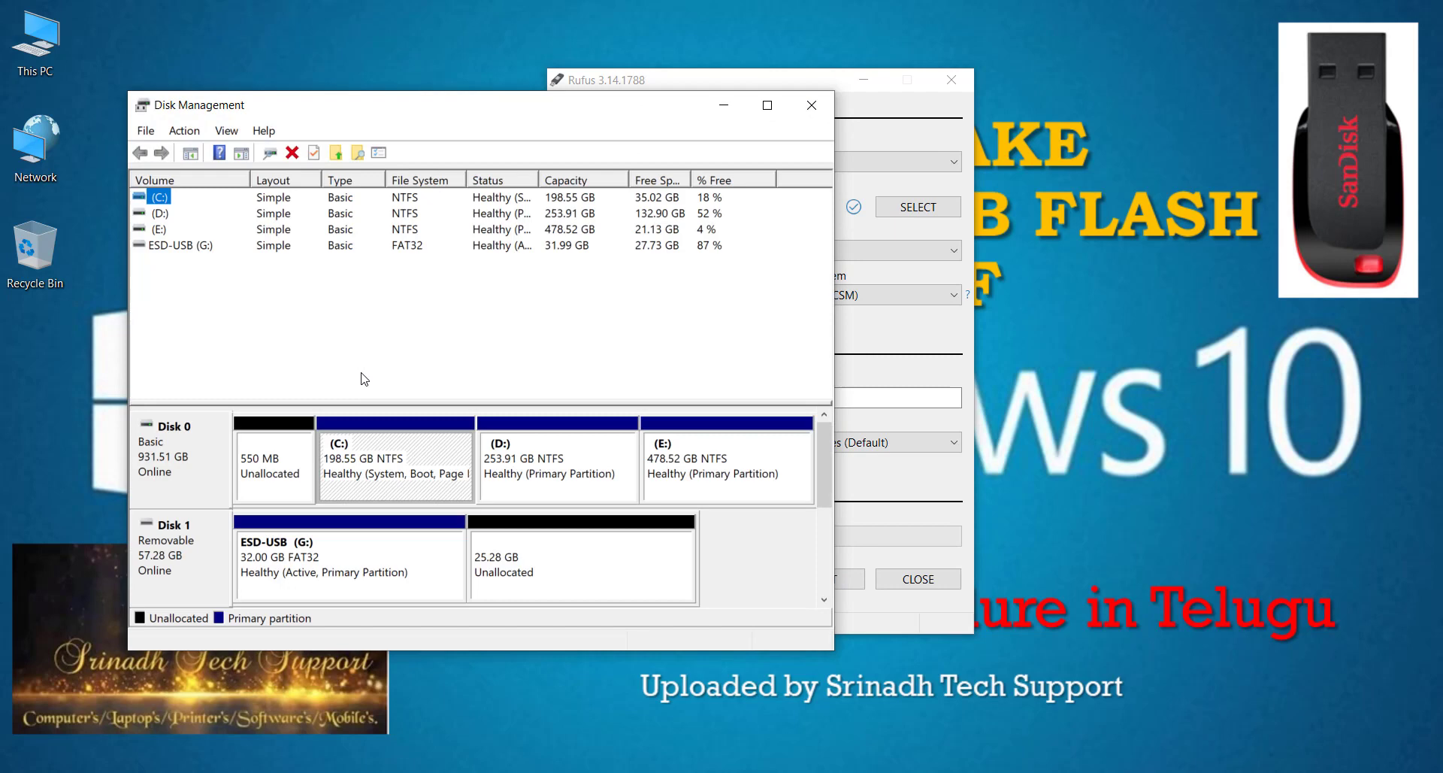
Check in Disk 0's Volumes properties that it uses MBR, then close Disk Management.
right_click(193, 467)
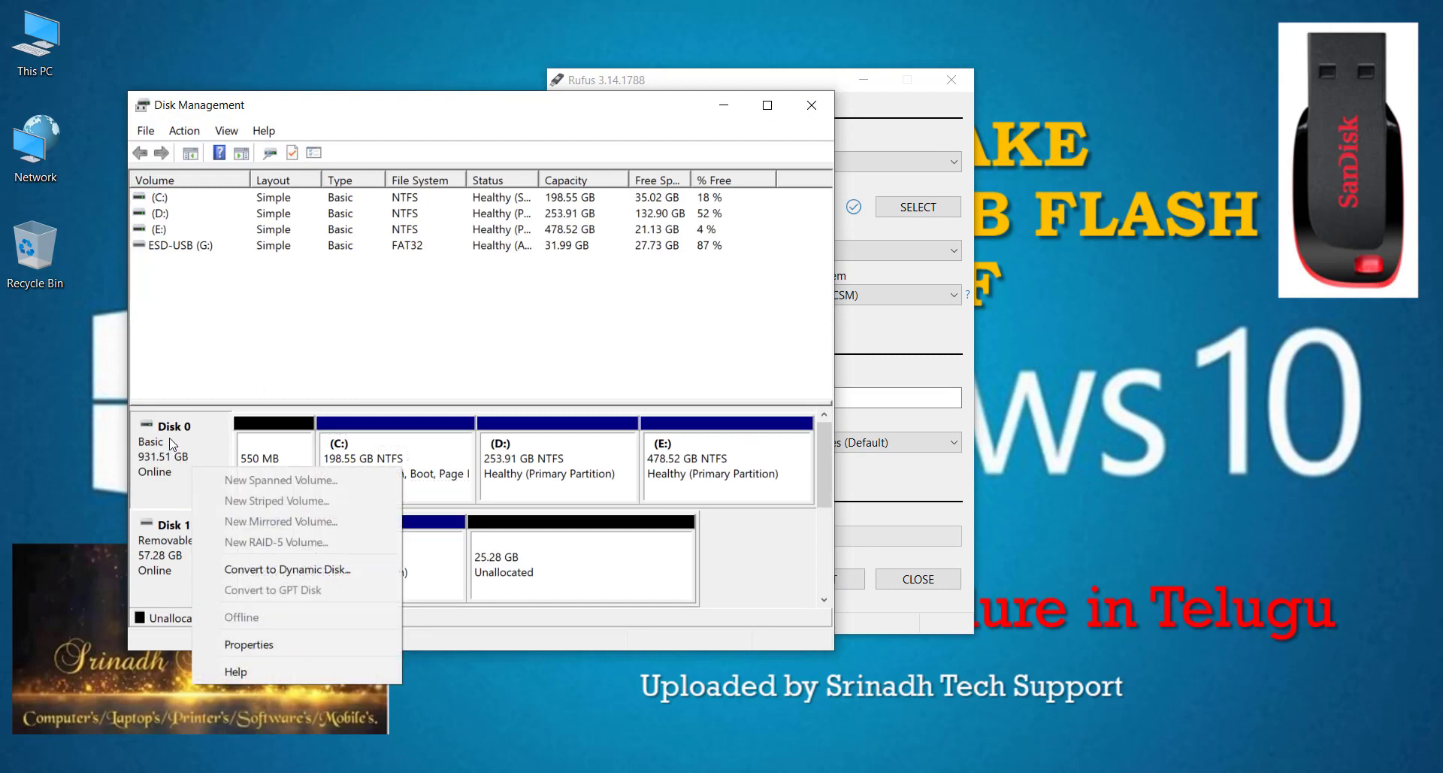
left_click(282, 639)
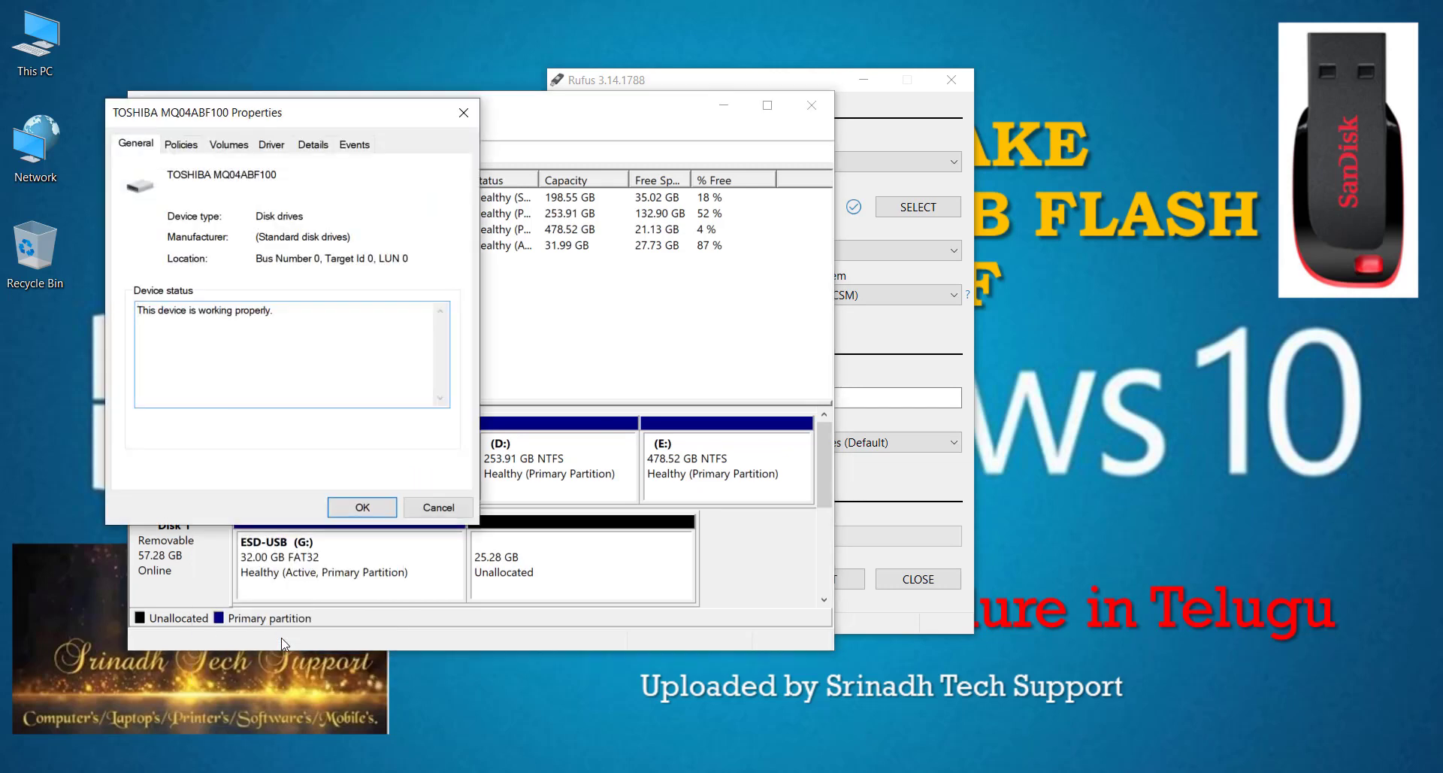
left_click(229, 145)
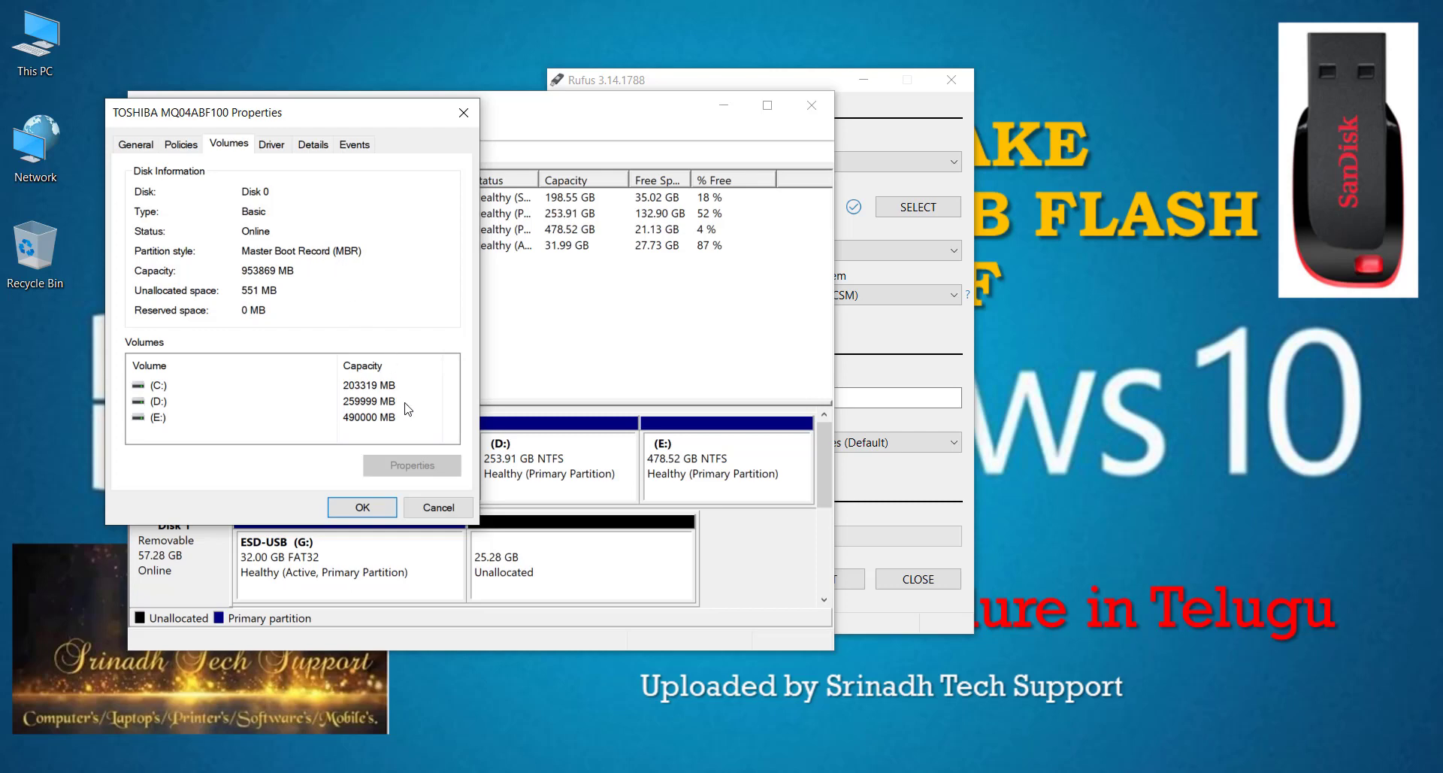
left_click(440, 507)
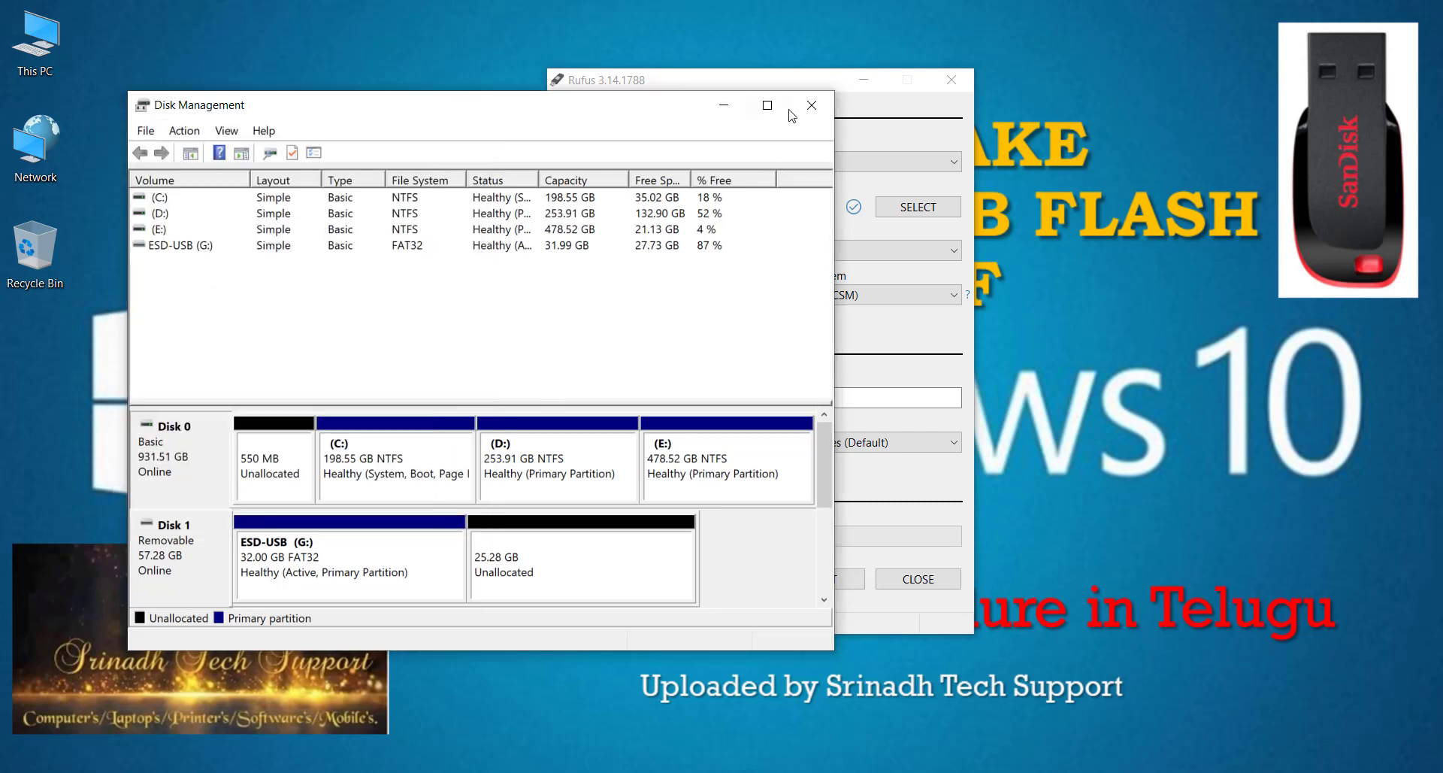
left_click(812, 105)
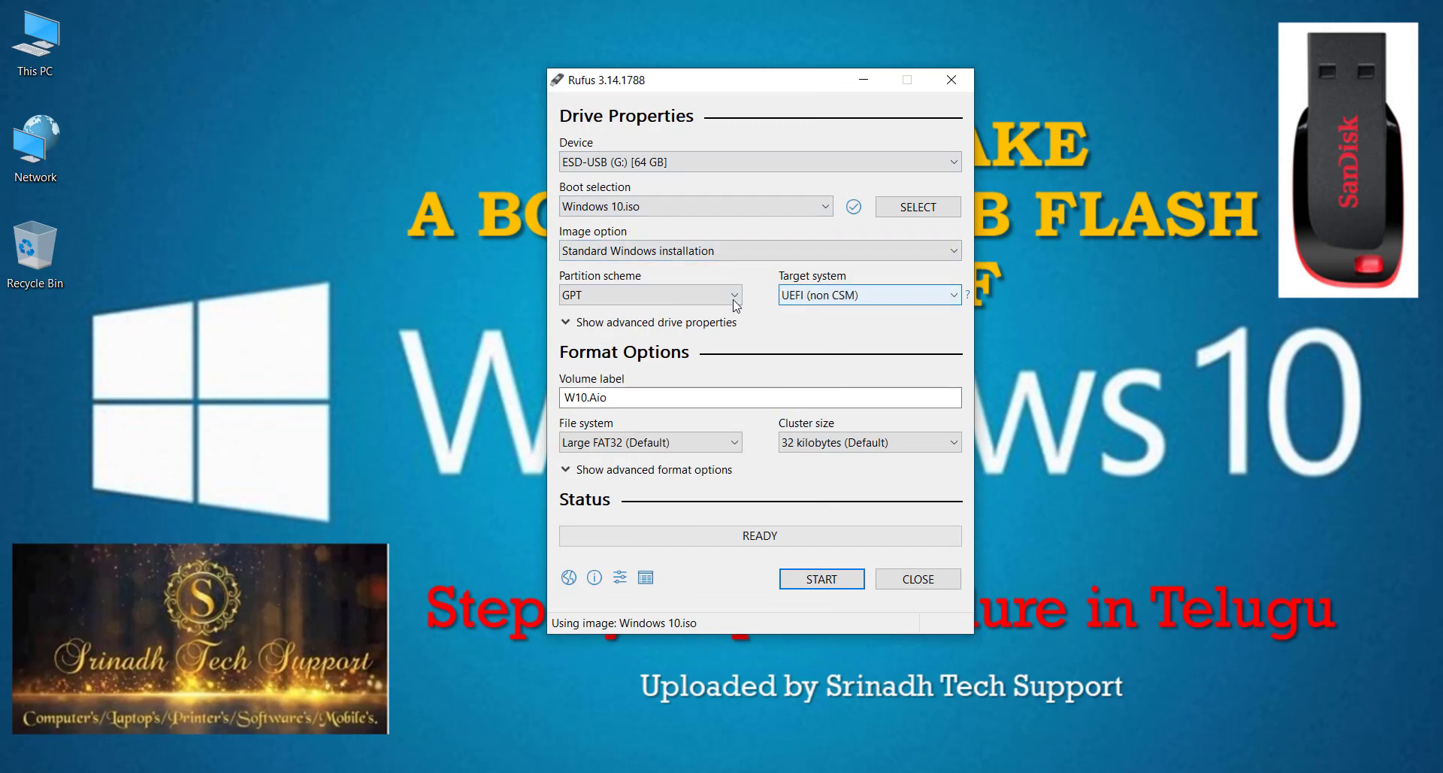
Choose the MBR partition scheme, keep target BIOS (or UEFI-CSM), and check volume label W10.Aio.
left_click(700, 299)
left_click(626, 314)
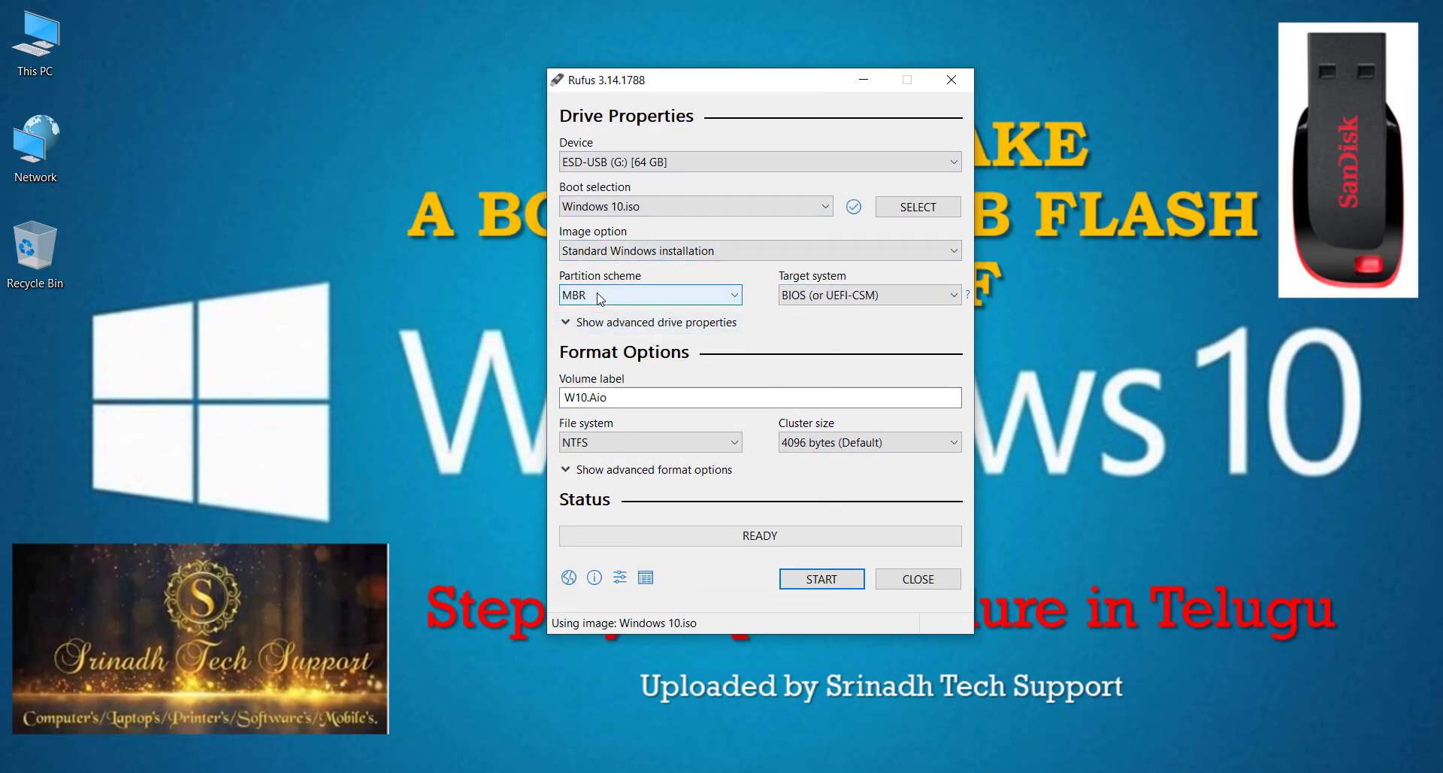
left_click(606, 299)
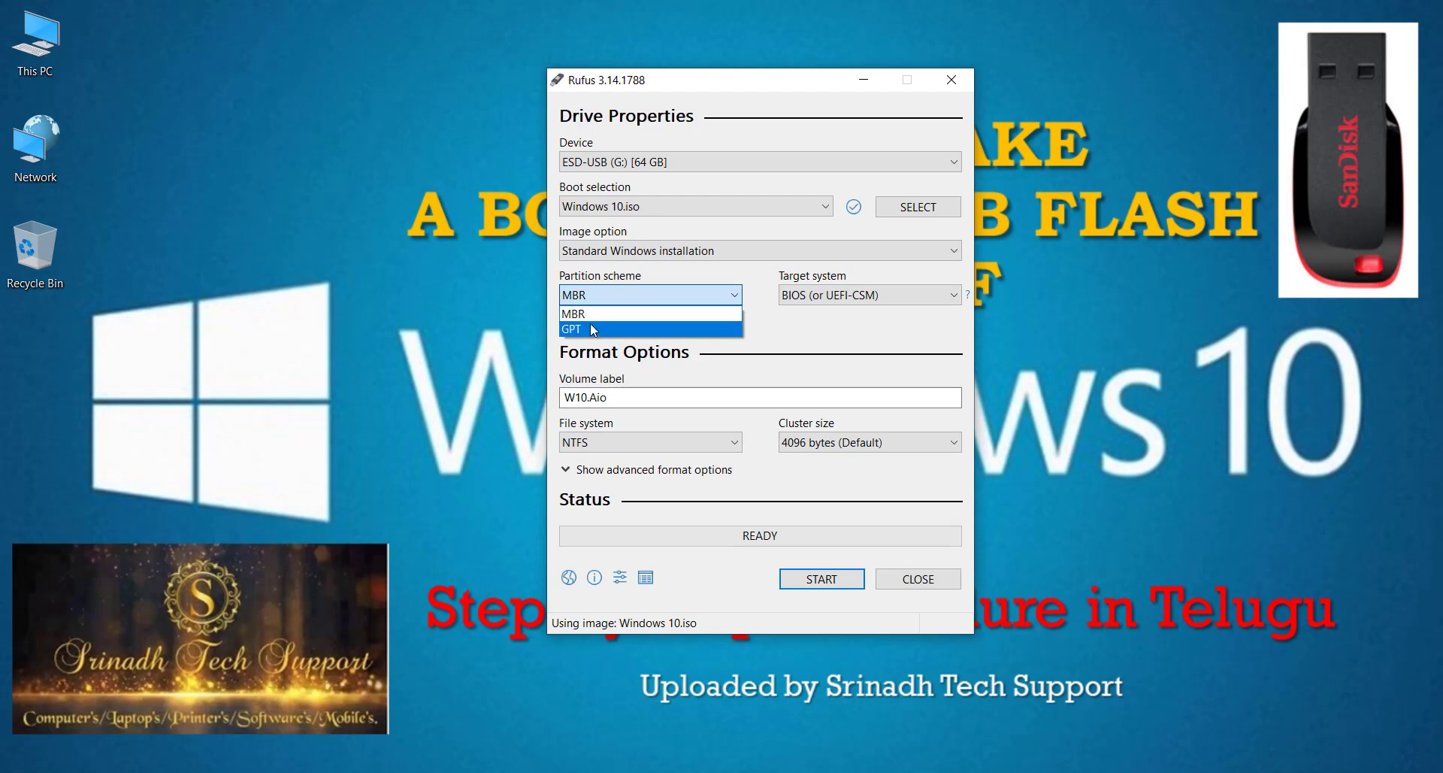
left_click(589, 314)
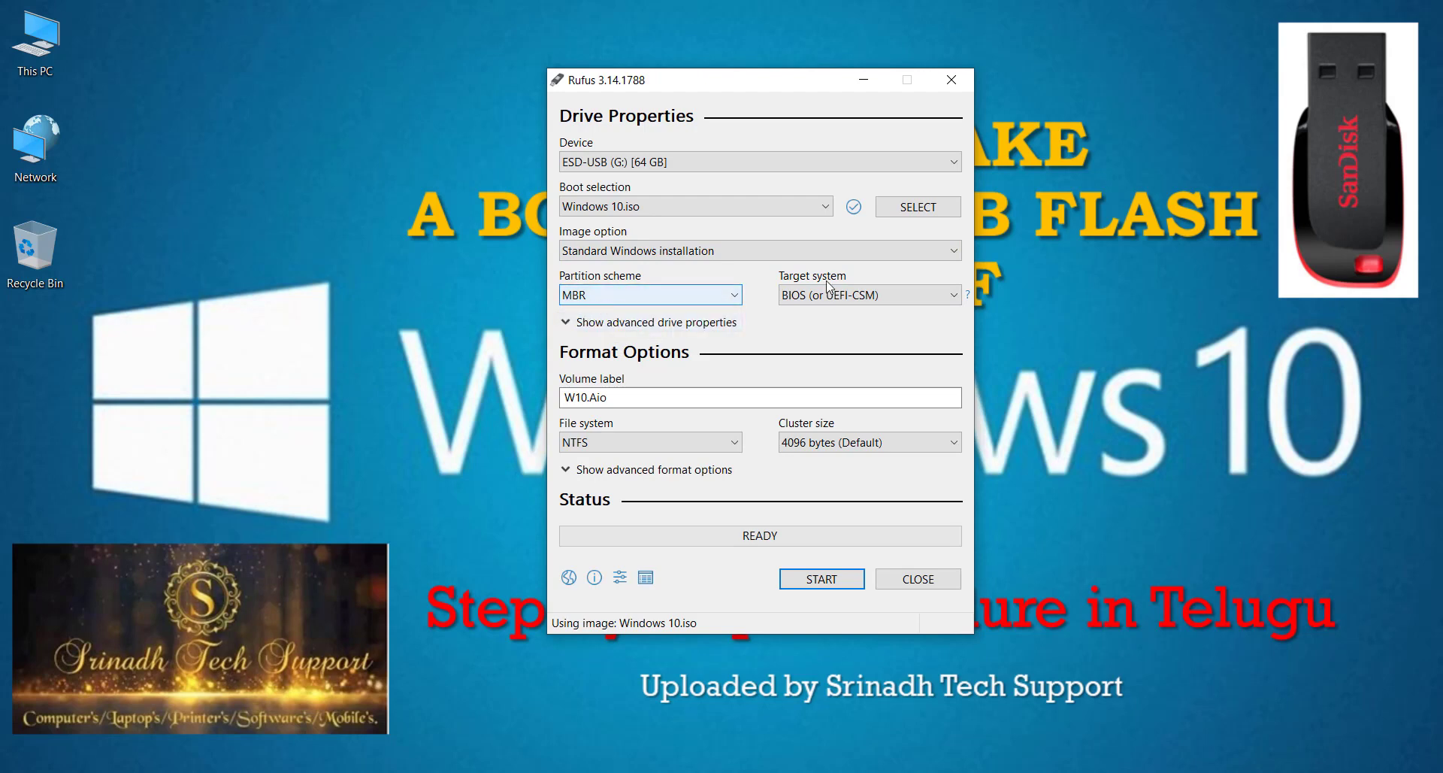
left_click(865, 295)
left_click(866, 299)
left_click(638, 392)
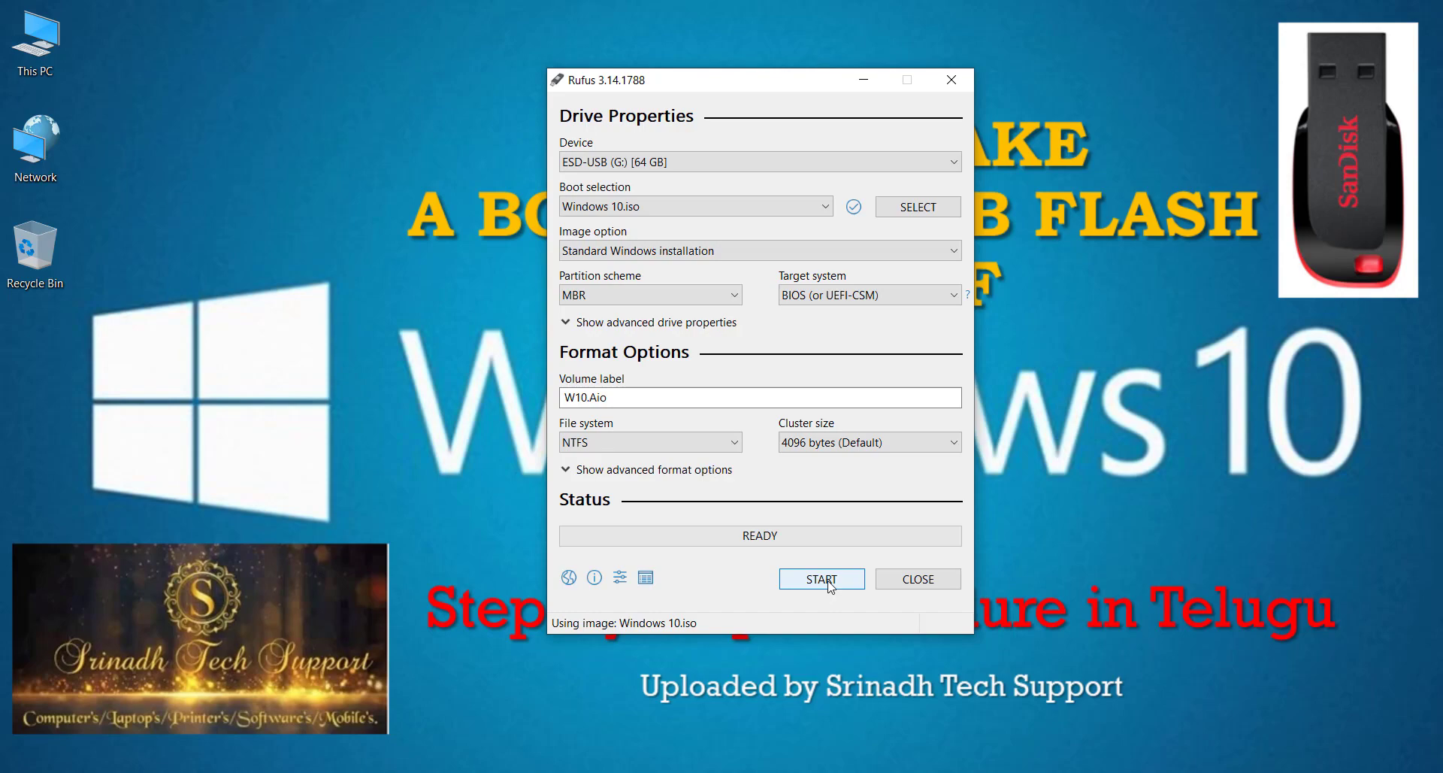
double_click(35, 41)
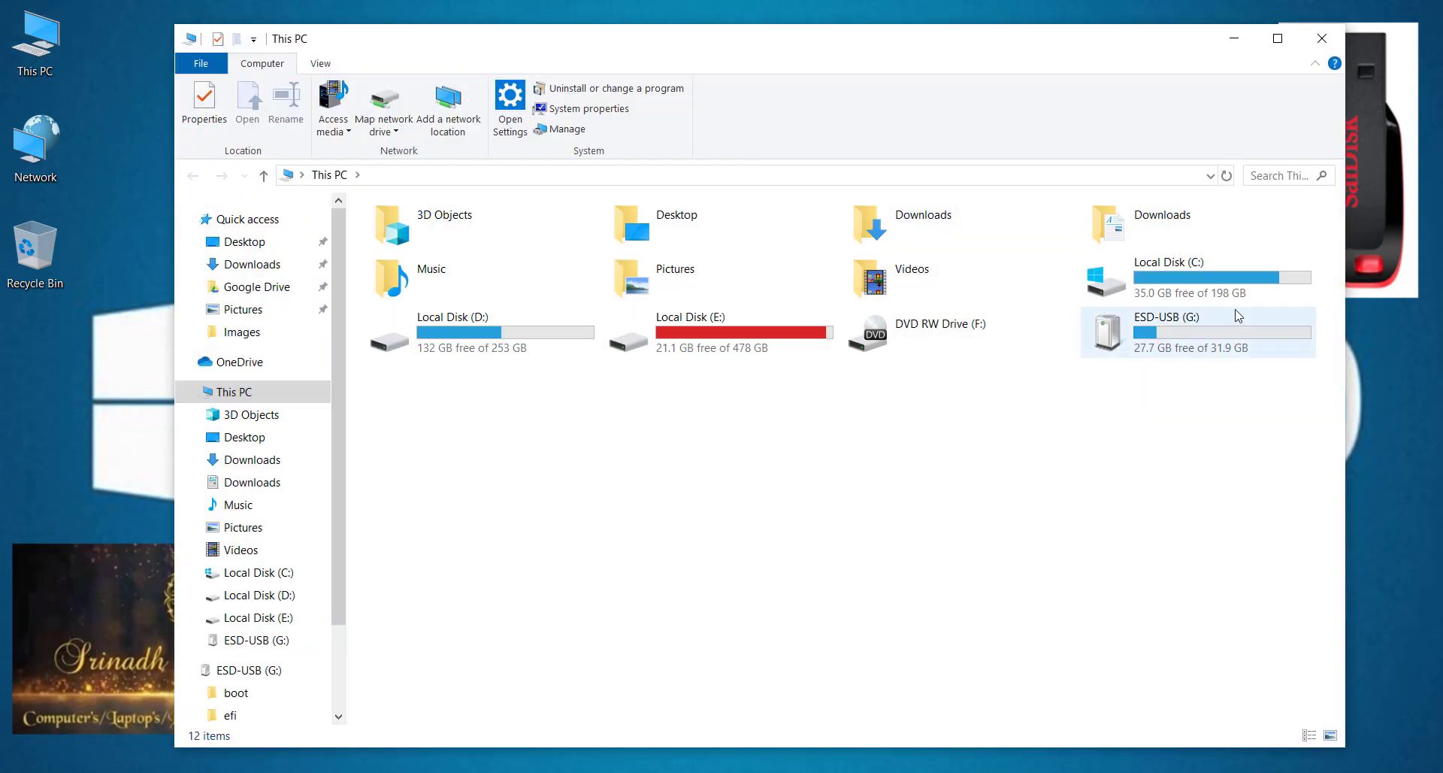
double_click(1177, 338)
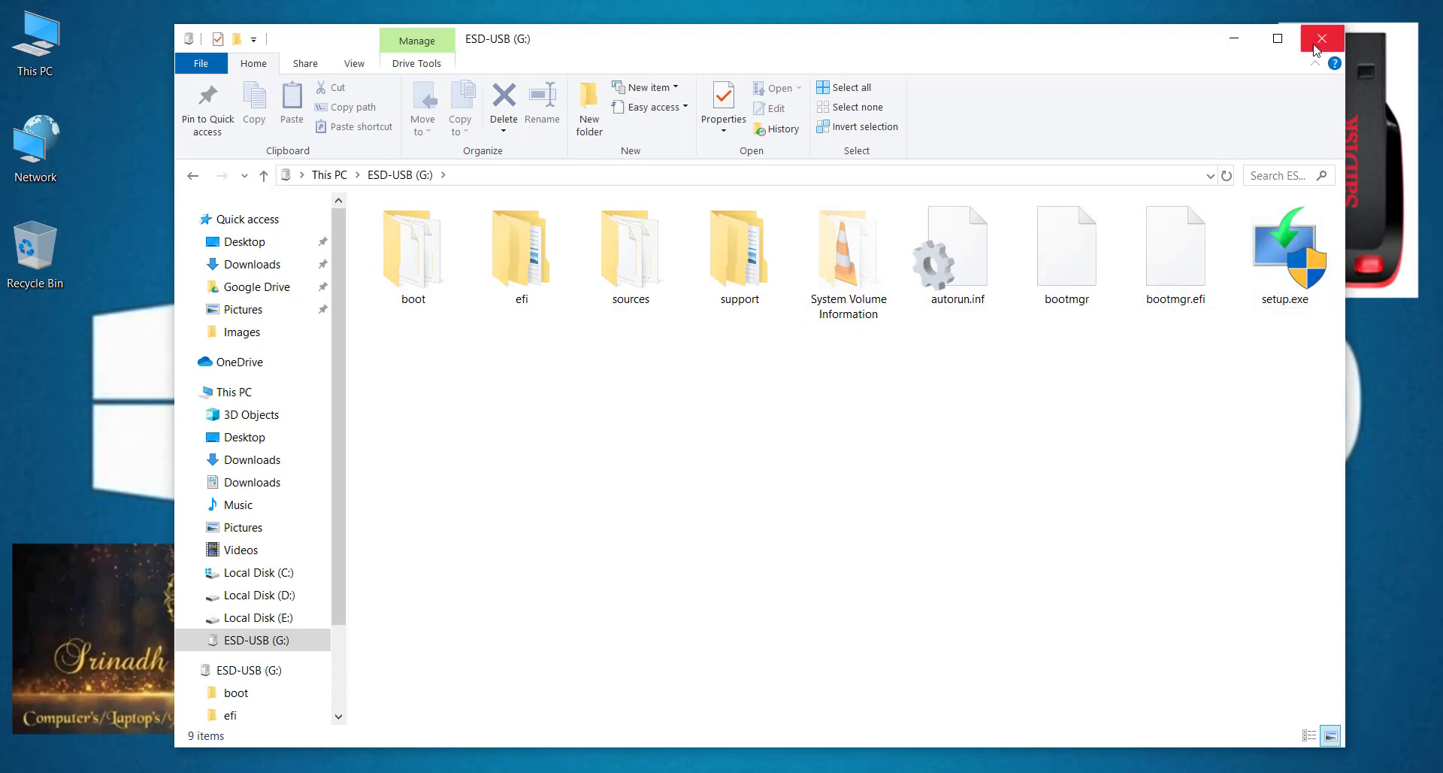
left_click(1317, 50)
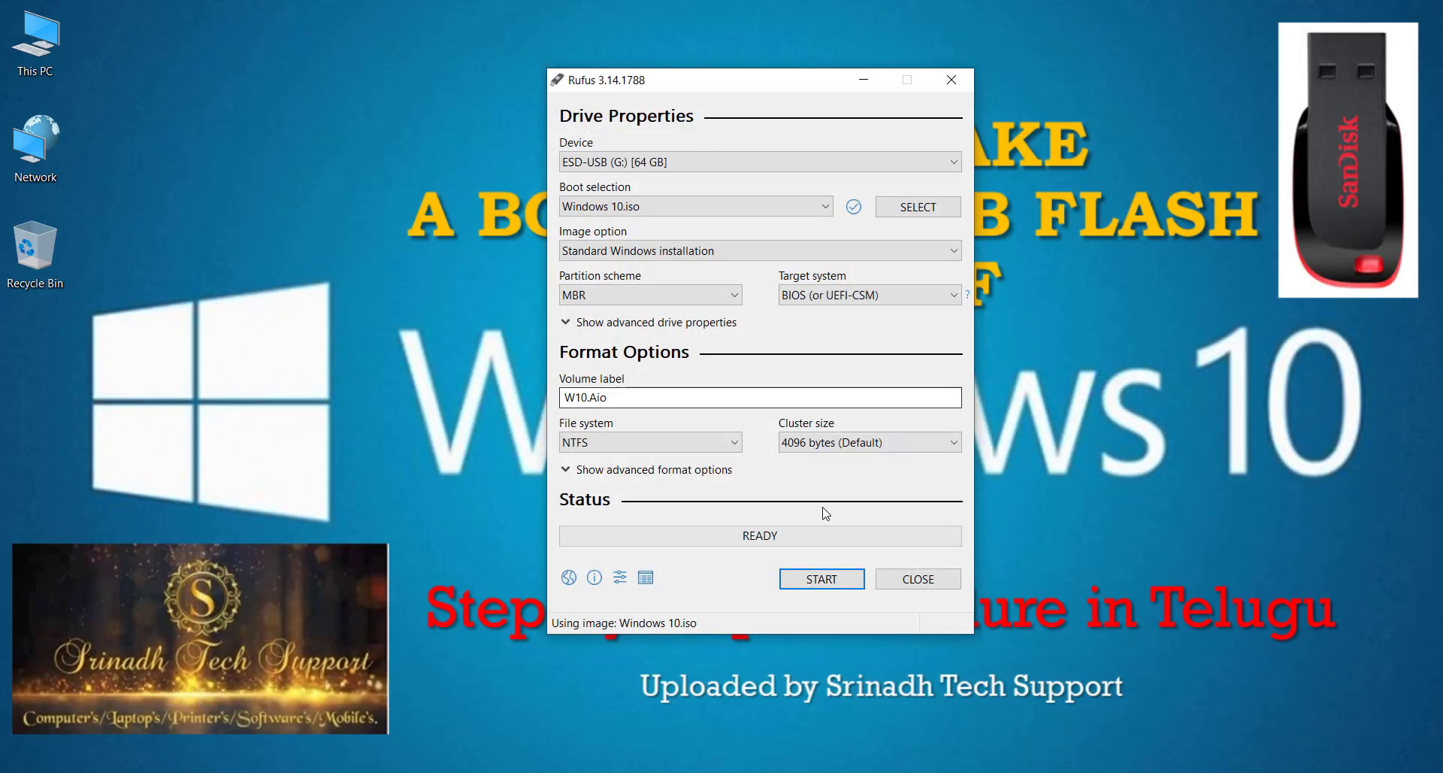
Start writing to ESD-USB (G:) and accept the data-erasure warning with OK.
left_click(825, 582)
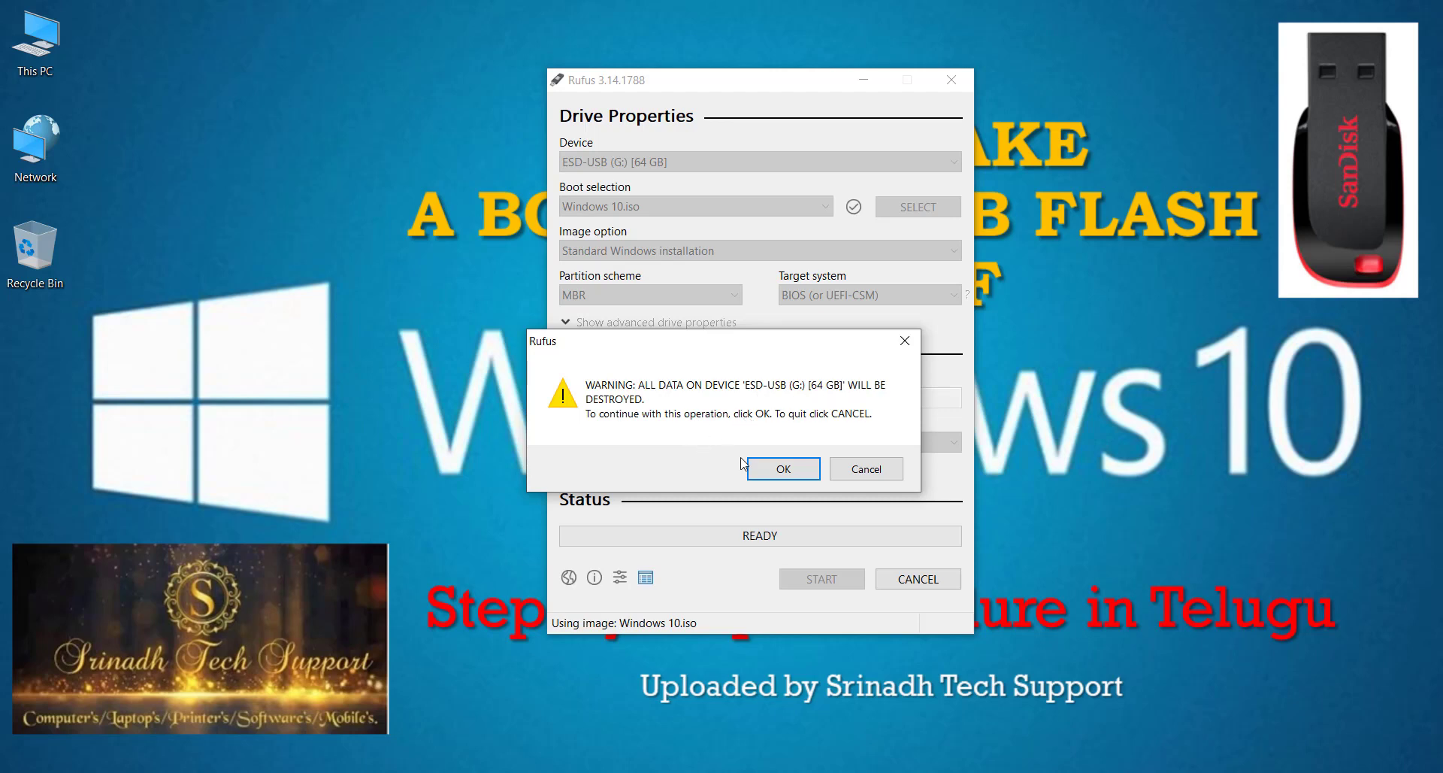
left_click(779, 467)
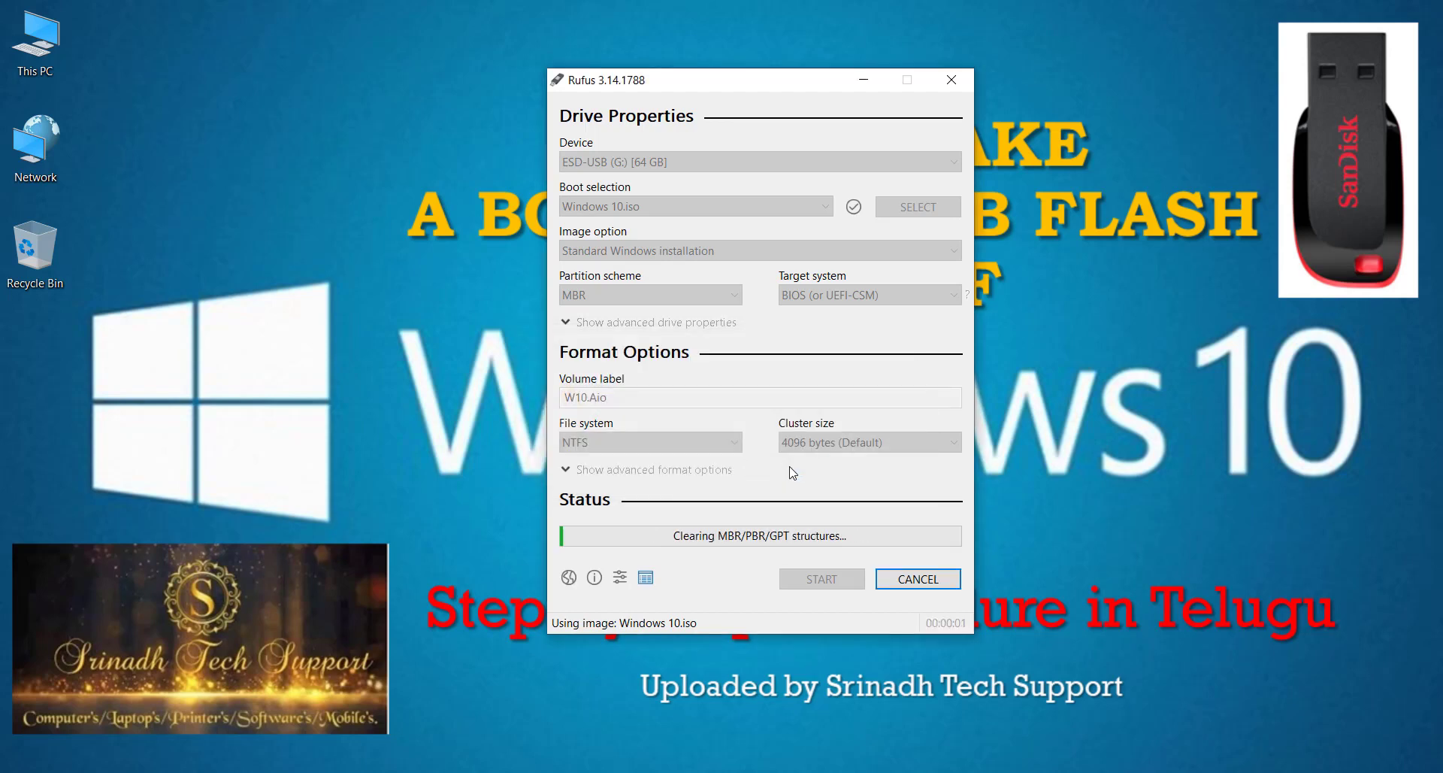